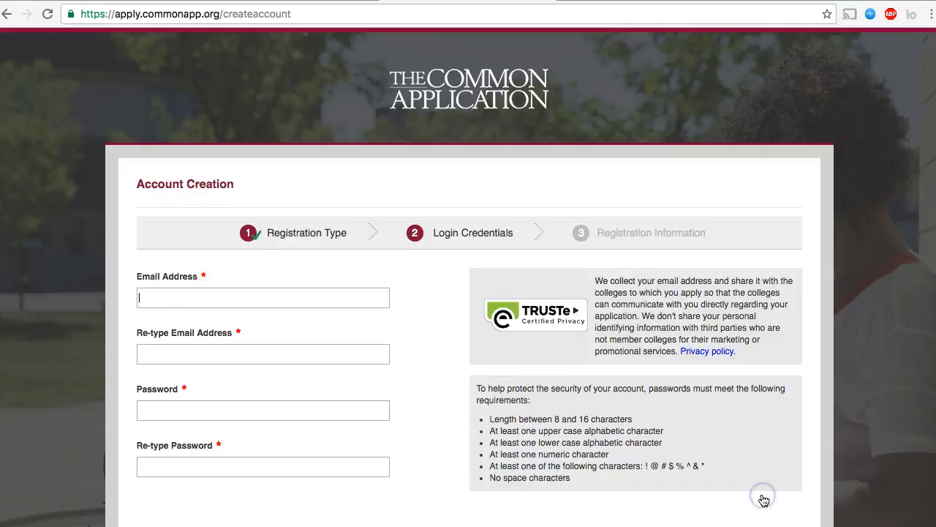
Scroll through the Welcome message on the new account's Dashboard
scroll(827, 403, down, 2)
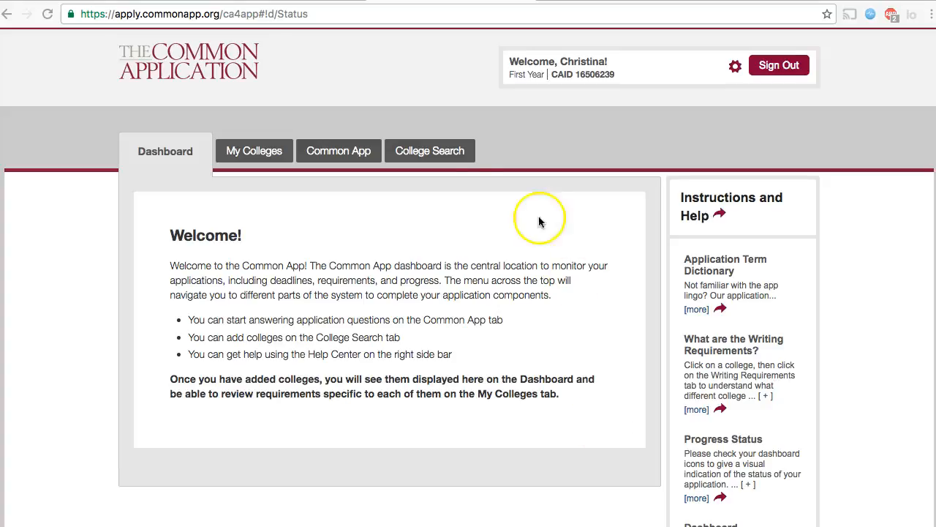
Search College Search for 'Lynchburg College', tick the result and add it to My Colleges
click(441, 158)
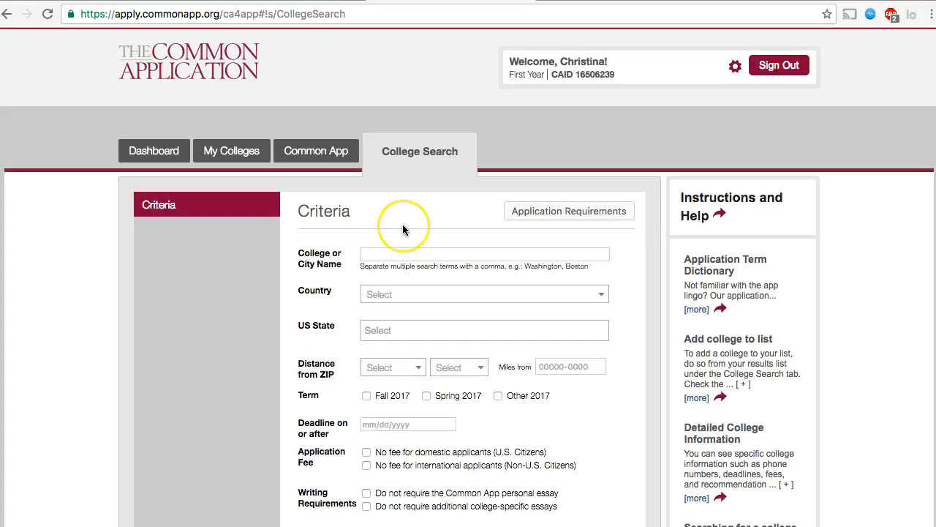
scroll(399, 231, down, 2)
scroll(402, 231, down, 2)
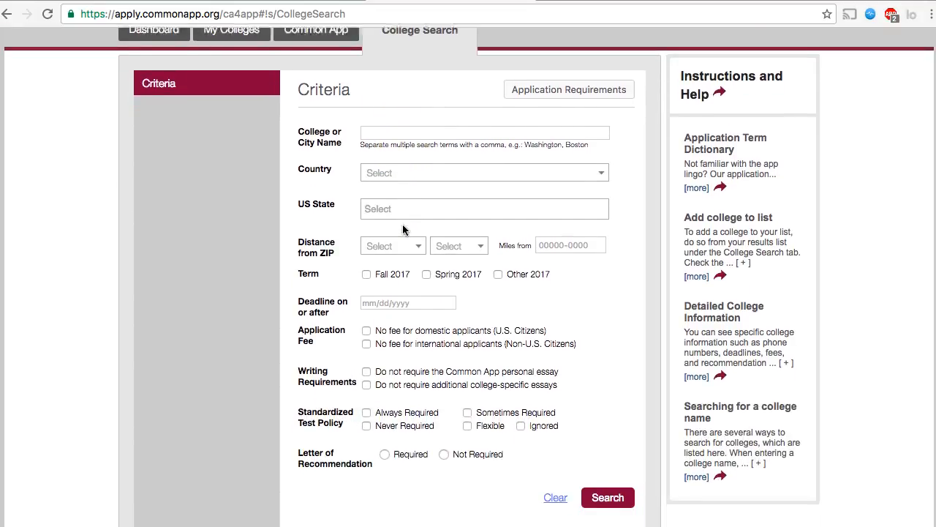
scroll(402, 231, up, 1)
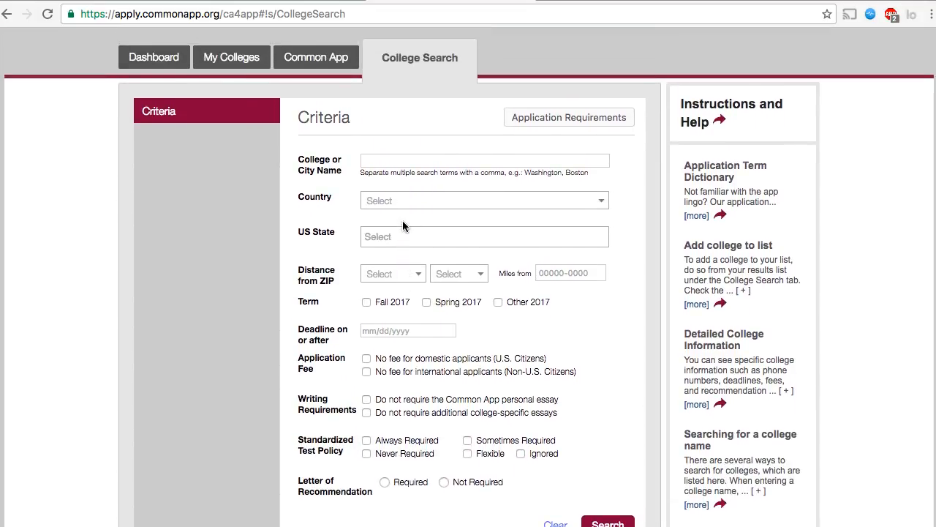
click(385, 156)
text(Lynchburg College)
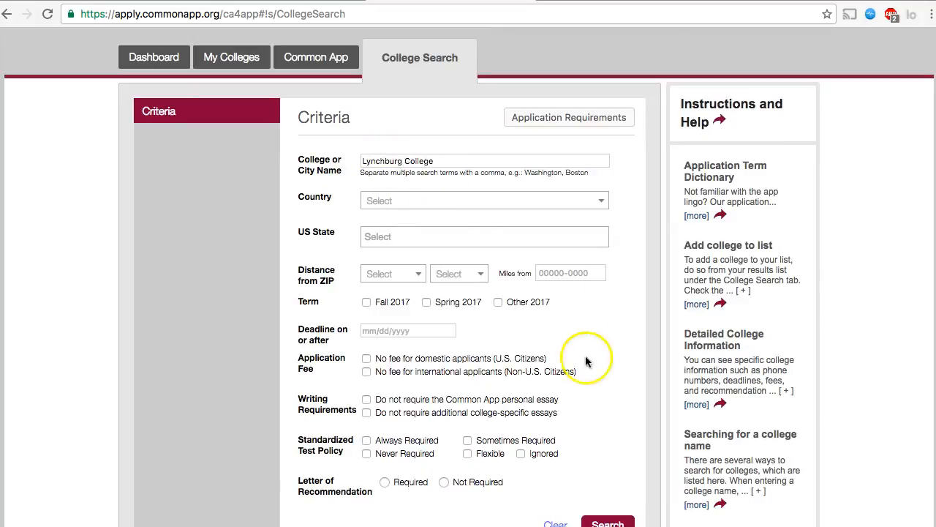
scroll(585, 361, down, 1)
click(603, 484)
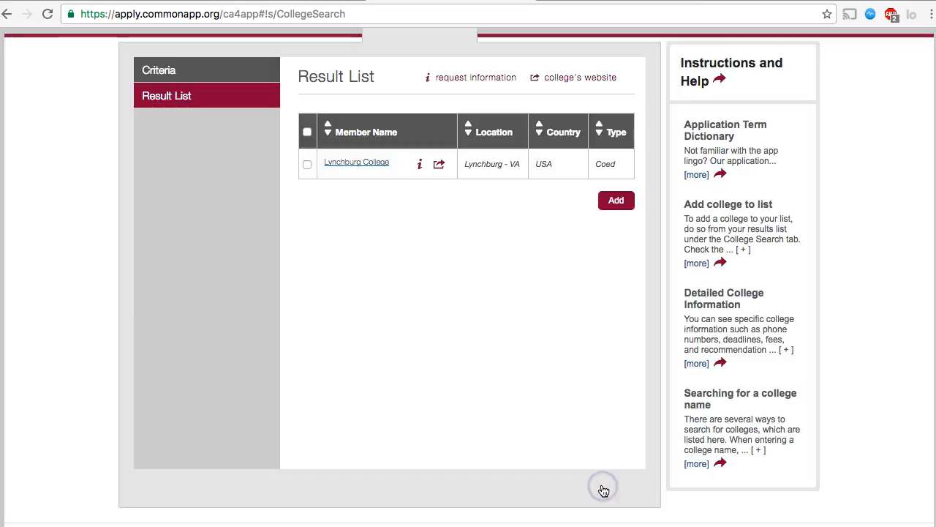
click(307, 164)
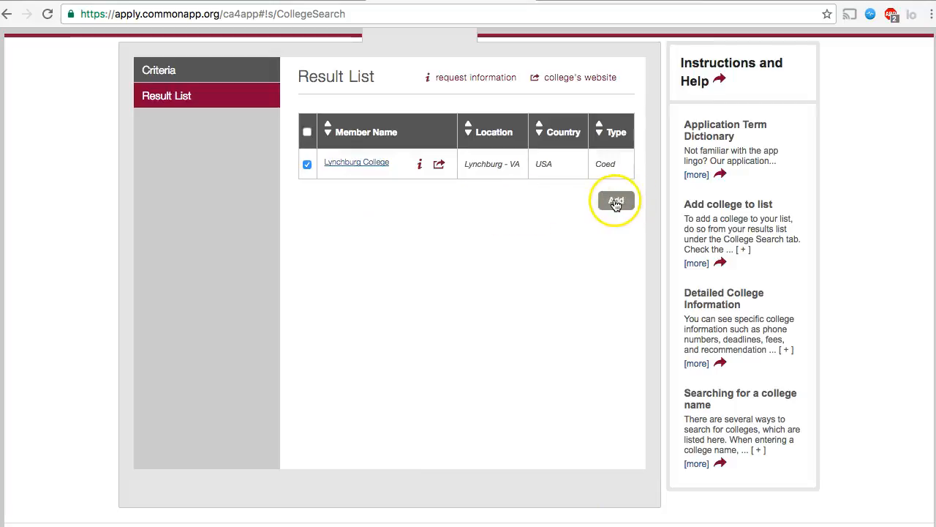
click(615, 202)
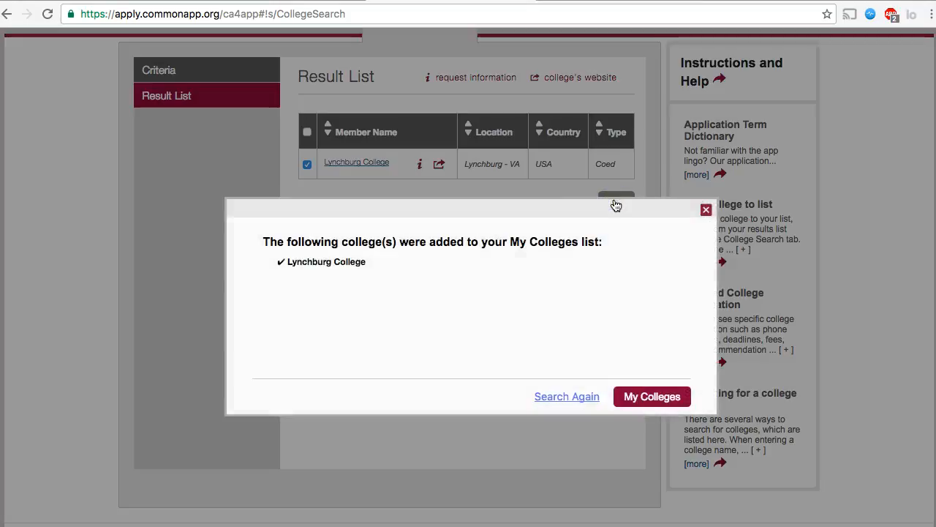
Run a new college search for 'Virginia Tech', which finds no member colleges
click(573, 399)
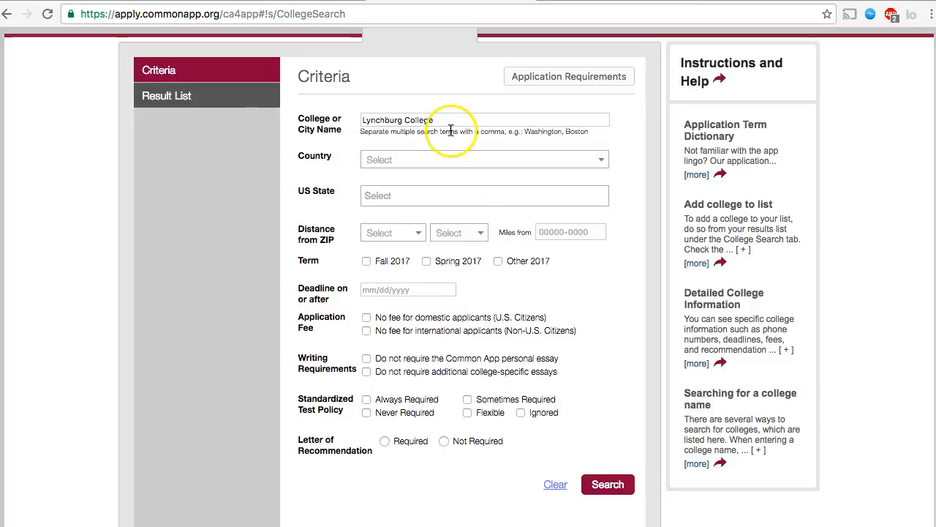
drag(434, 120, 346, 94)
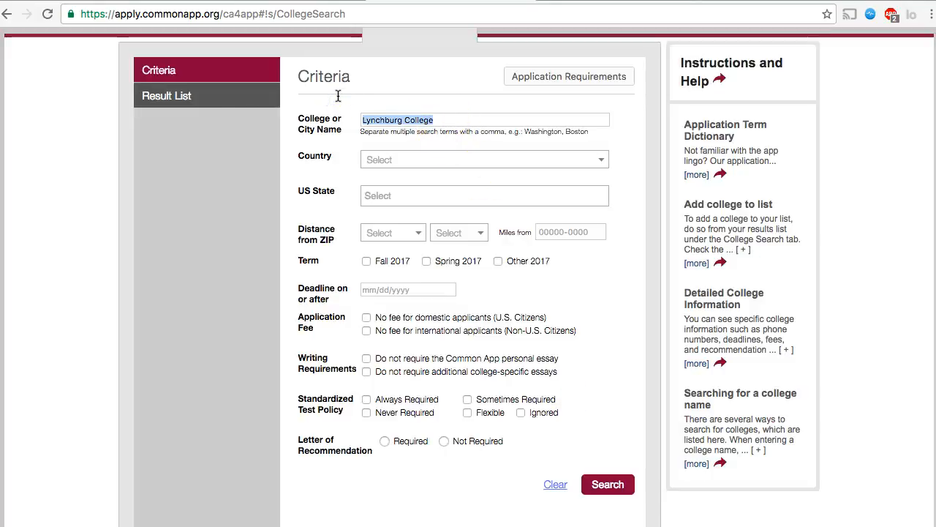
key(BackSpace)
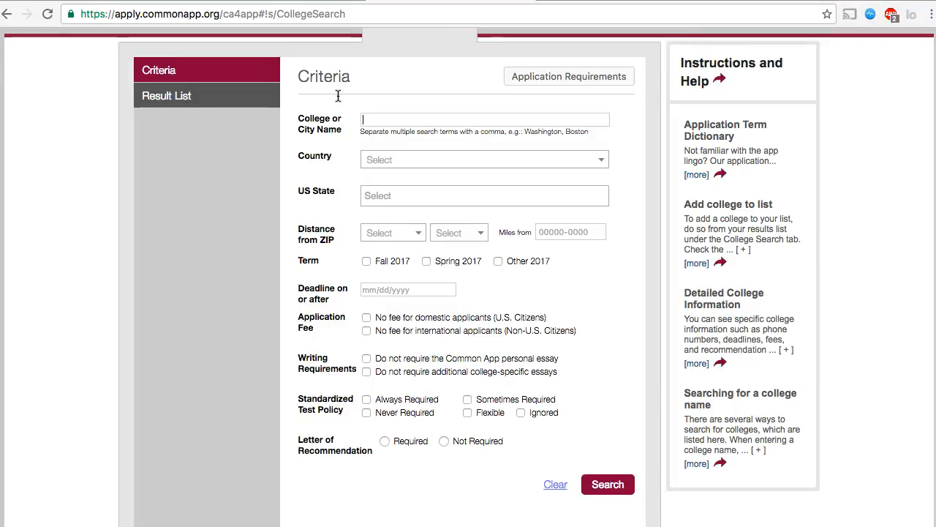
text(Virginia Tech)
click(607, 484)
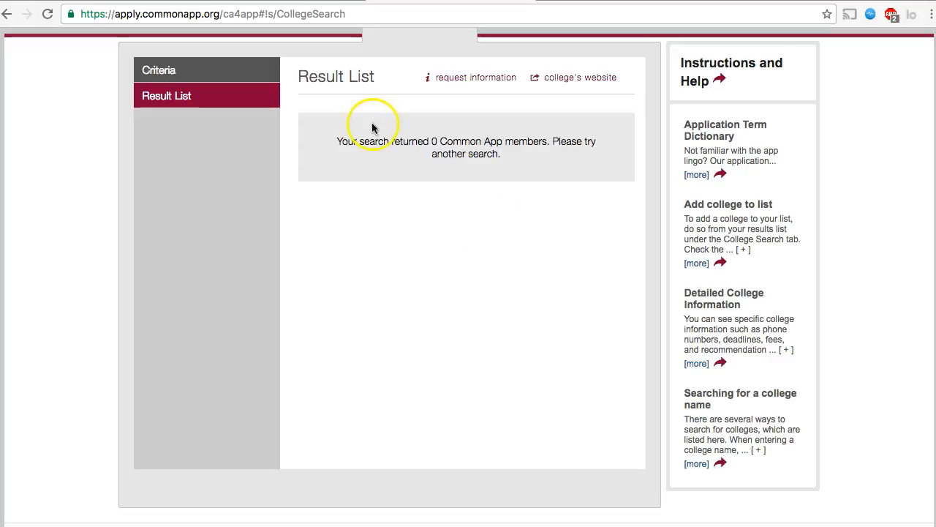
Search for 'University of Virginia' instead and add it to My Colleges
click(220, 64)
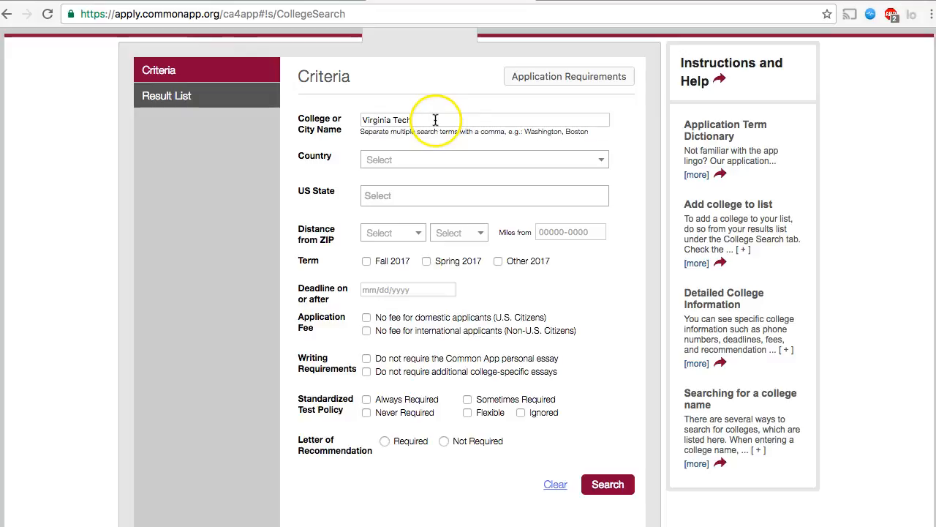
drag(418, 119, 356, 110)
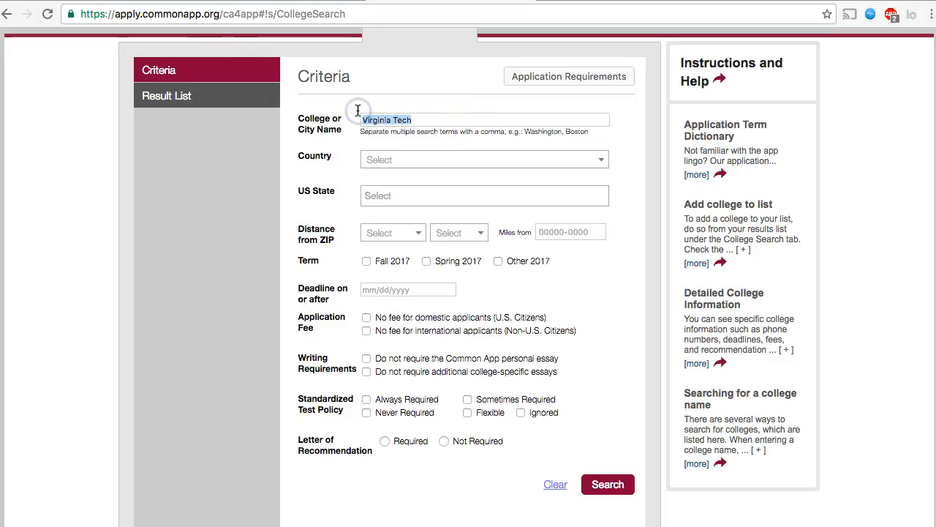
key(BackSpace)
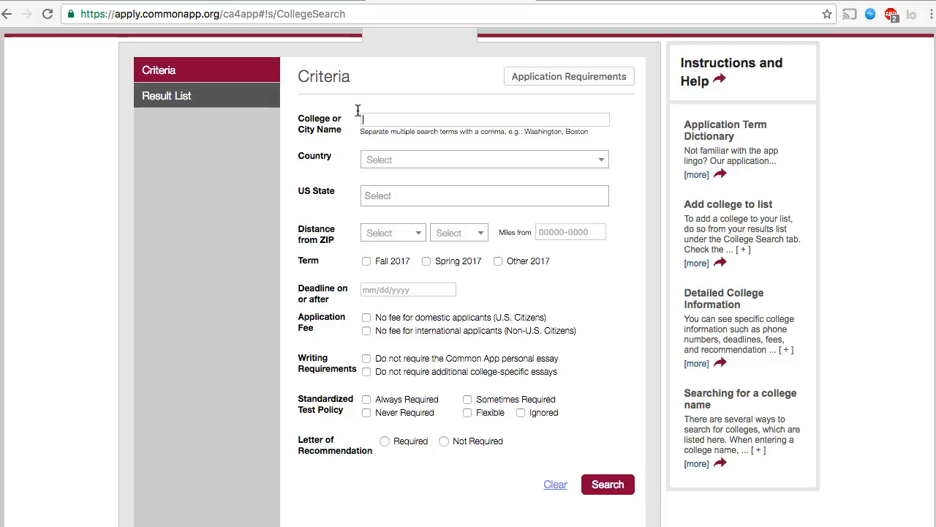
text(University of VIrginia)
click(601, 485)
click(306, 164)
click(606, 203)
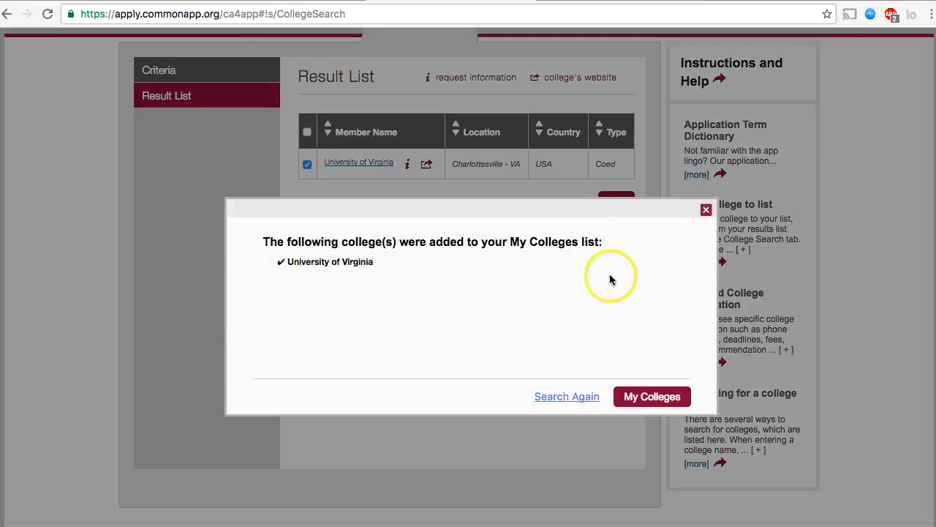
Review University of Virginia's My Colleges page, then return to the Dashboard listing both colleges
click(646, 401)
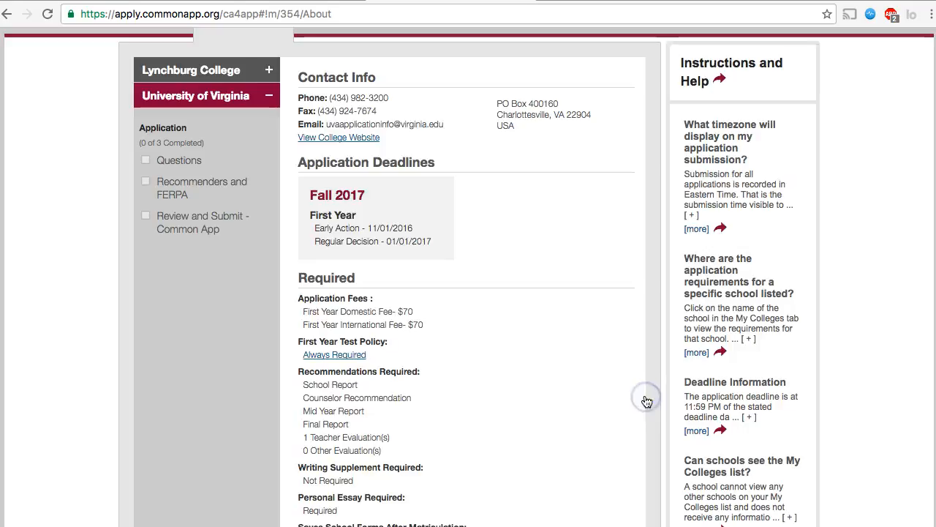
scroll(572, 345, up, 2)
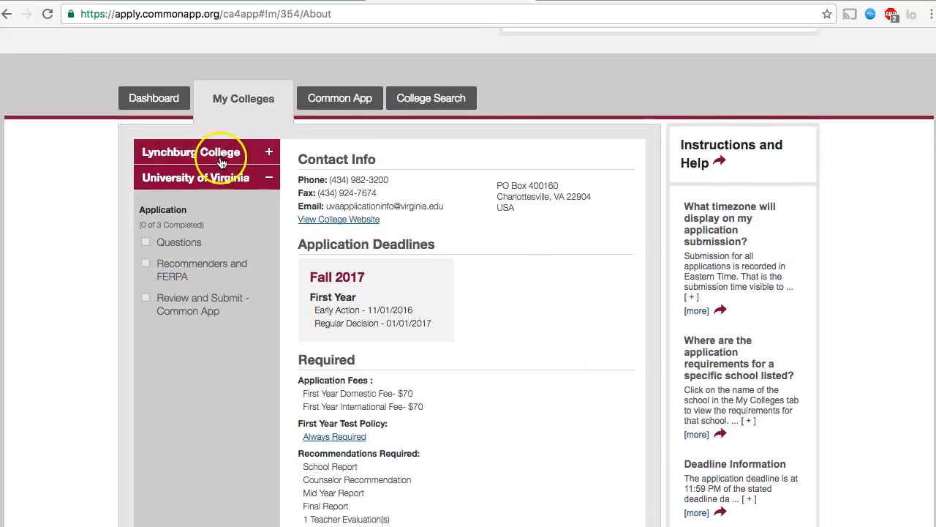
scroll(220, 179, up, 1)
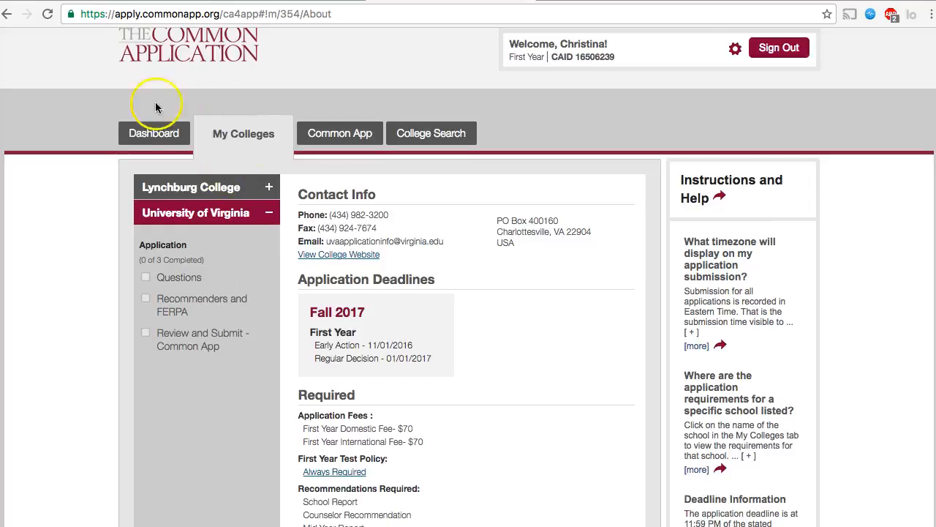
click(138, 139)
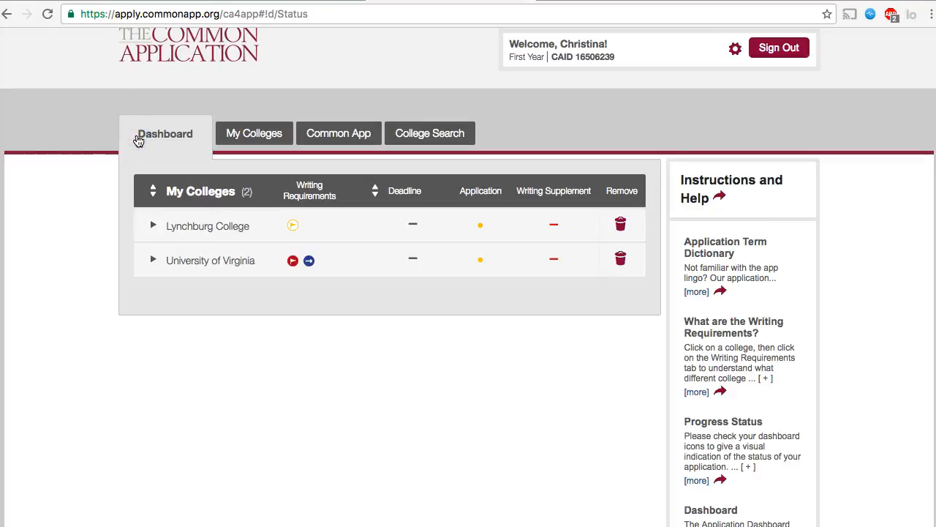
scroll(62, 125, up, 1)
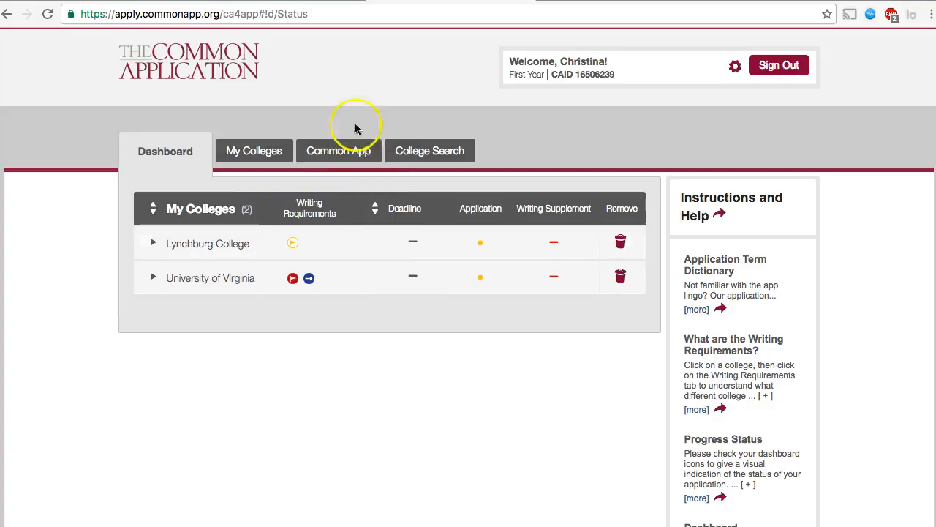
Open the Common App questions, return to the Dashboard, then reopen Profile's Personal Information form
click(330, 157)
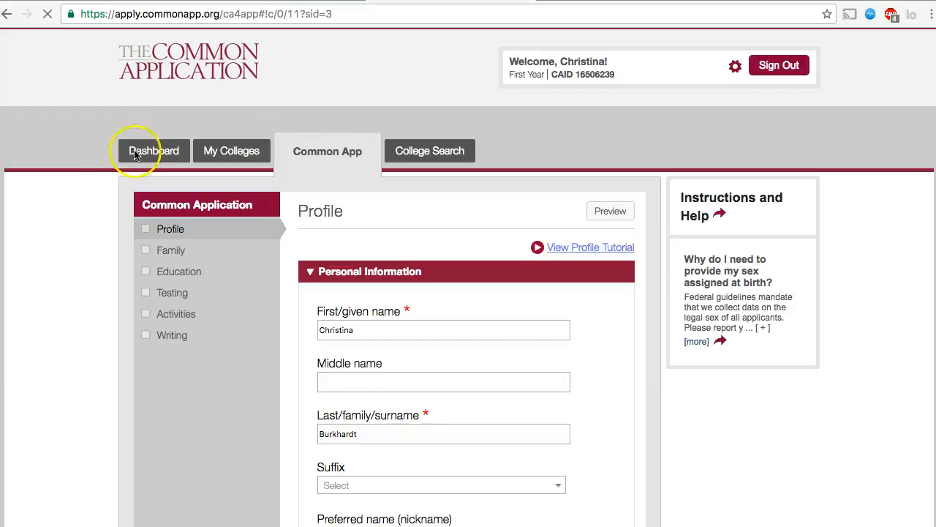
scroll(84, 272, down, 1)
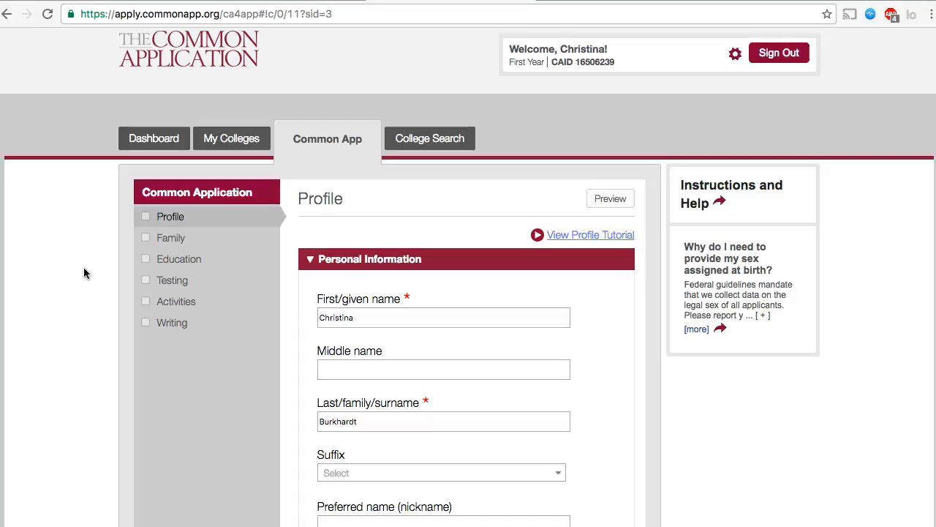
click(142, 141)
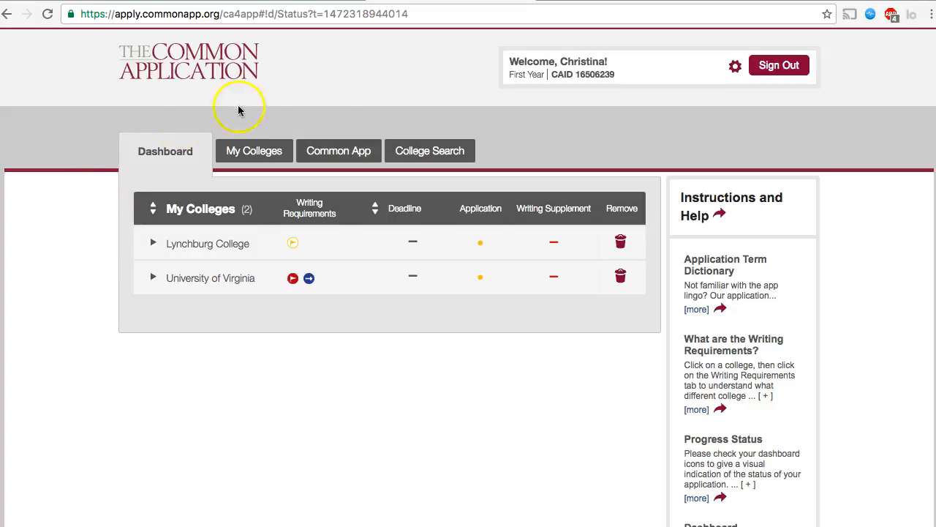
click(333, 152)
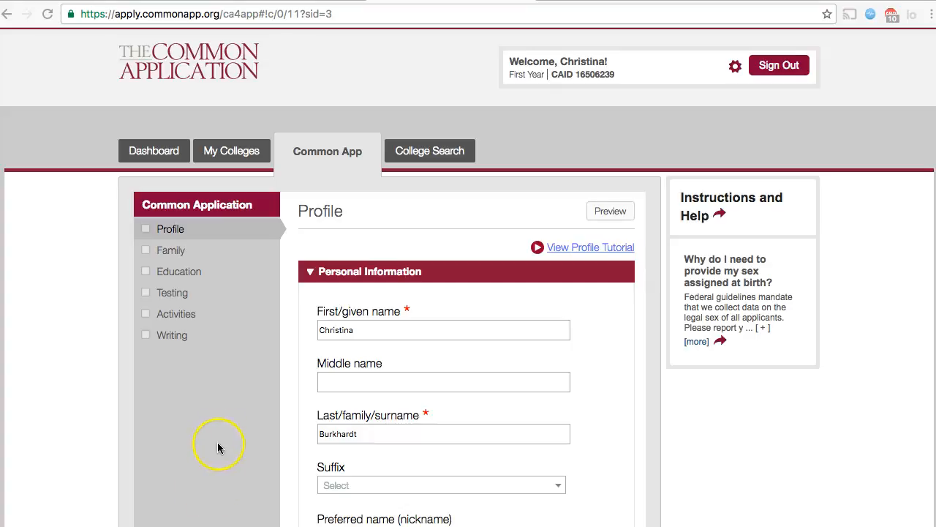
In Education, find 'Rock' and choose Rockbridge County High School as the current school
click(159, 273)
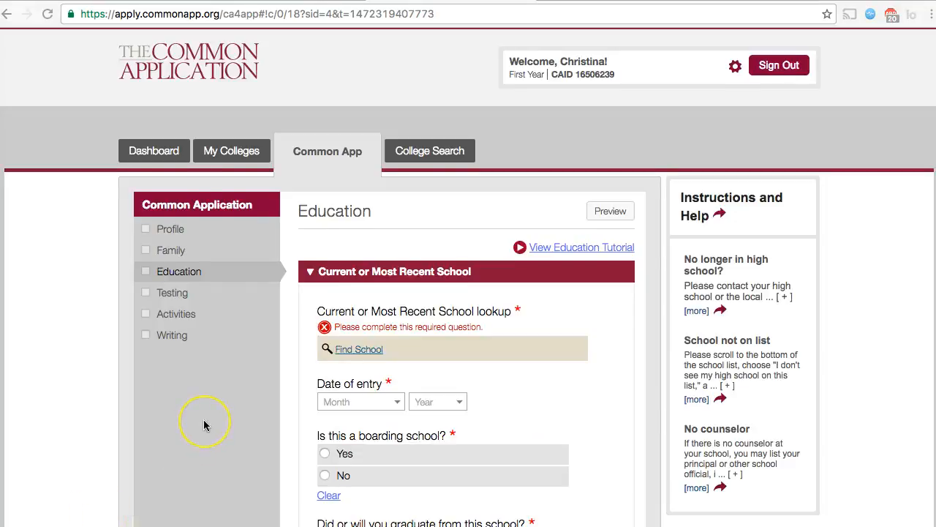
scroll(205, 428, down, 2)
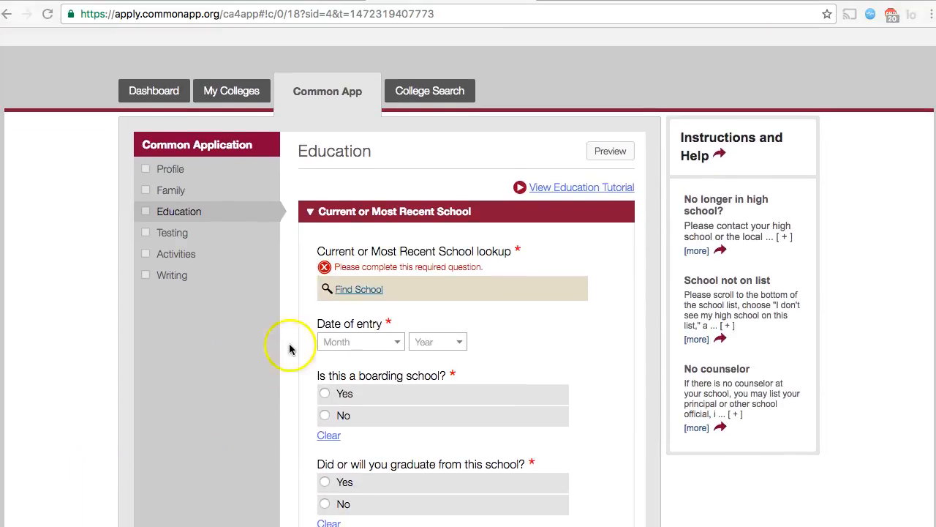
click(350, 290)
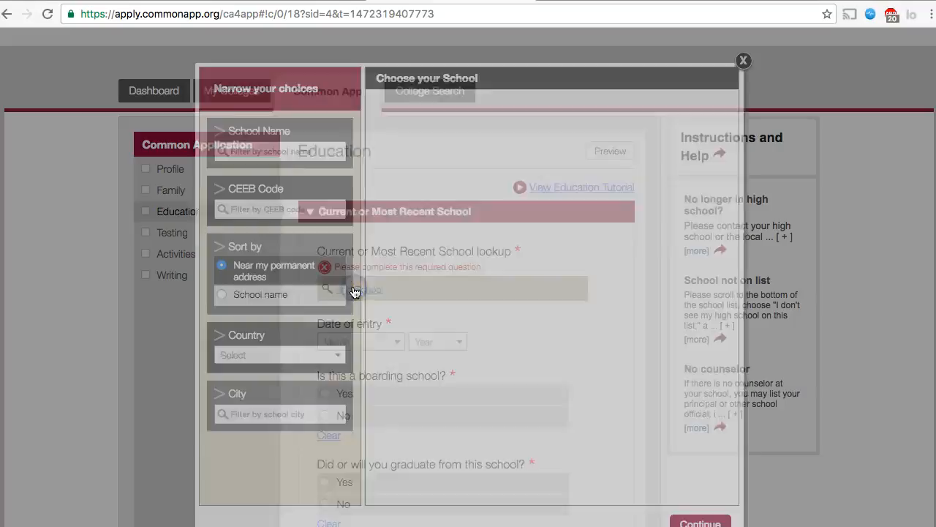
click(285, 151)
text(Rock)
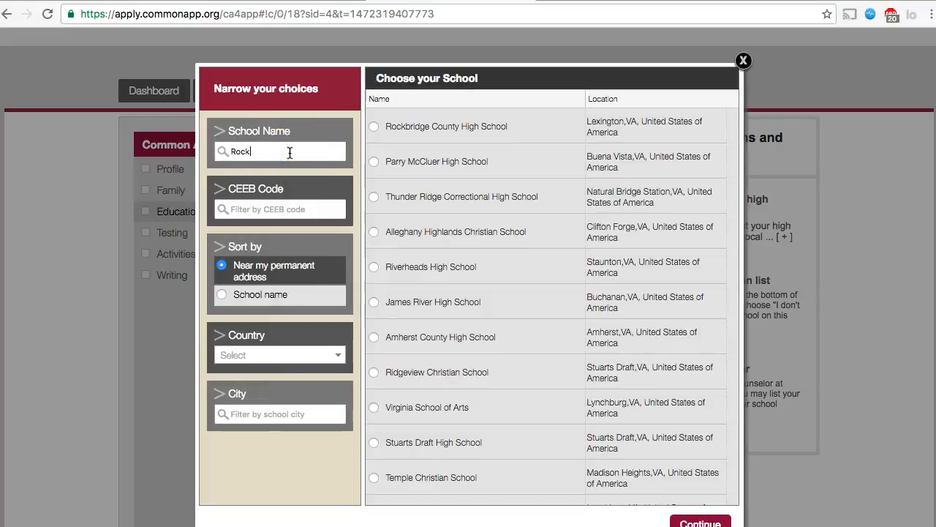
click(387, 126)
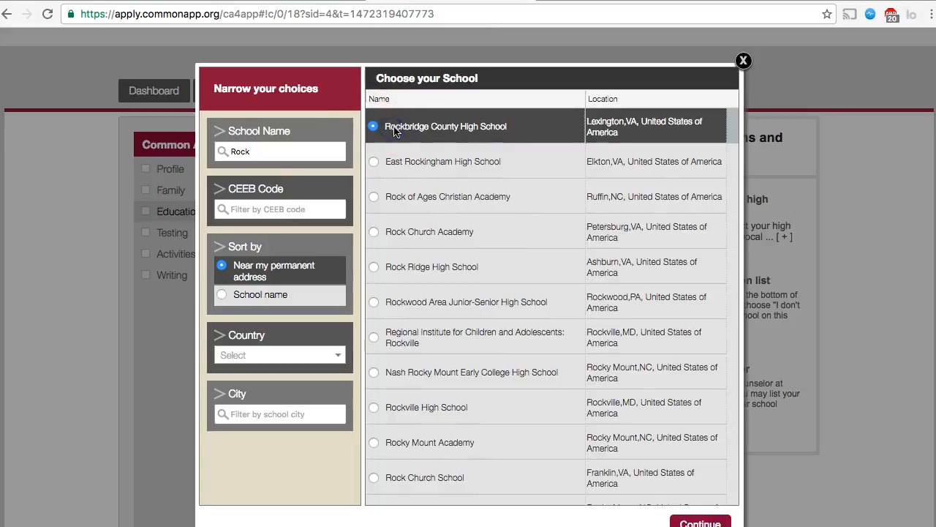
click(683, 521)
Look over the counselor fields further down the Education page and return to the top
scroll(618, 387, down, 3)
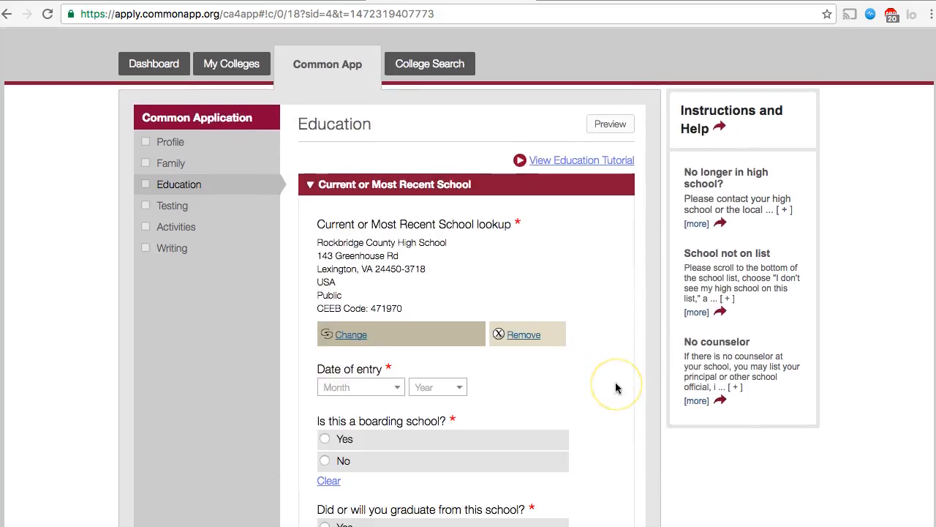
scroll(612, 324, down, 8)
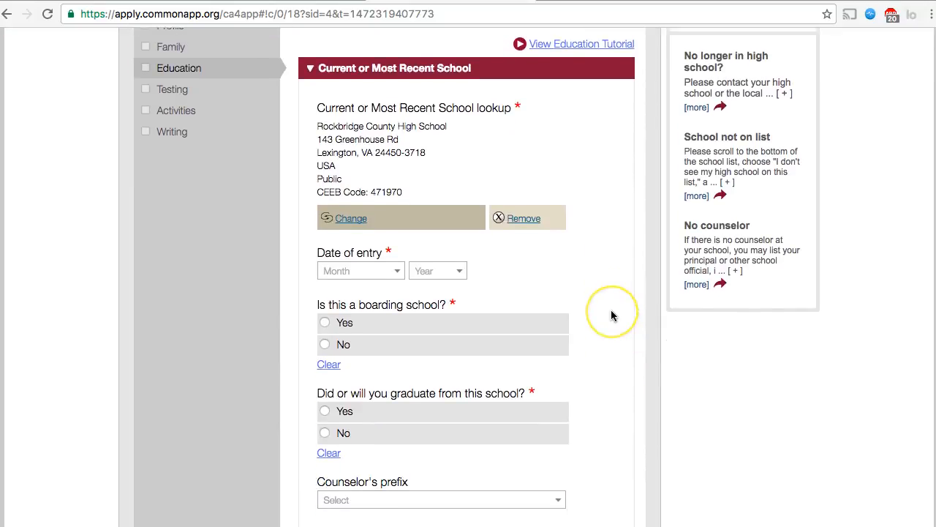
scroll(612, 313, down, 1)
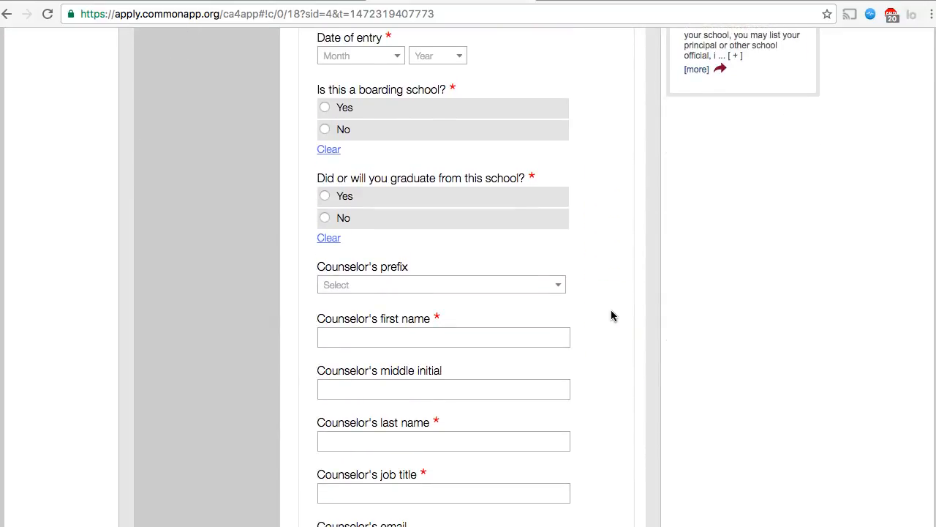
scroll(611, 313, down, 3)
scroll(610, 240, down, 2)
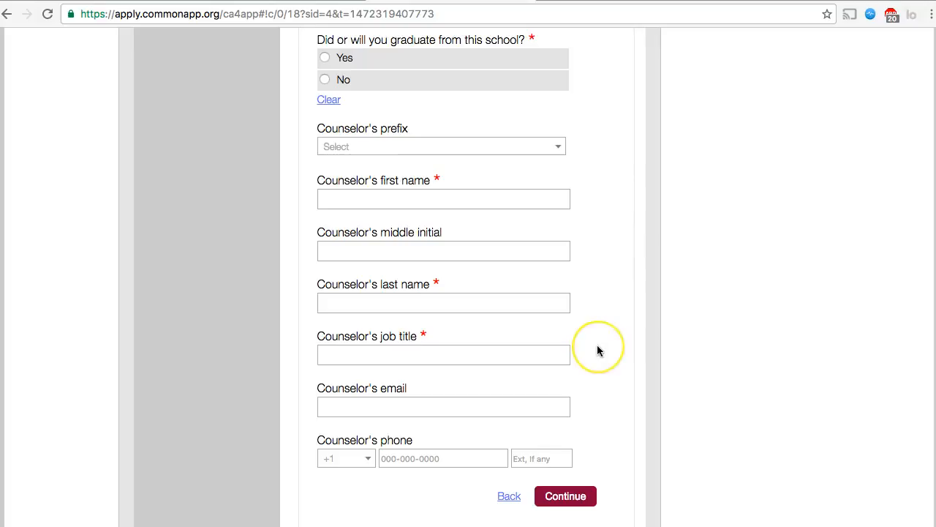
scroll(599, 349, down, 1)
scroll(597, 350, down, 2)
scroll(600, 254, up, 15)
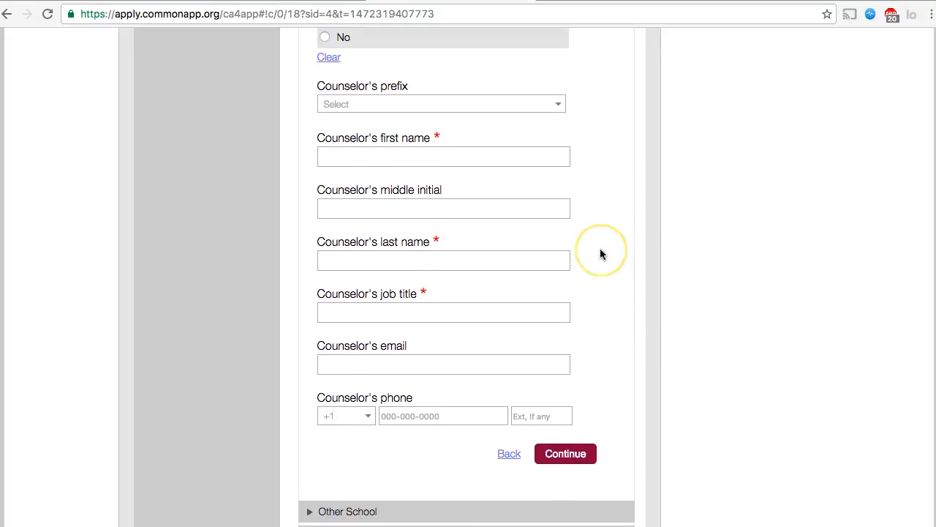
scroll(600, 254, up, 2)
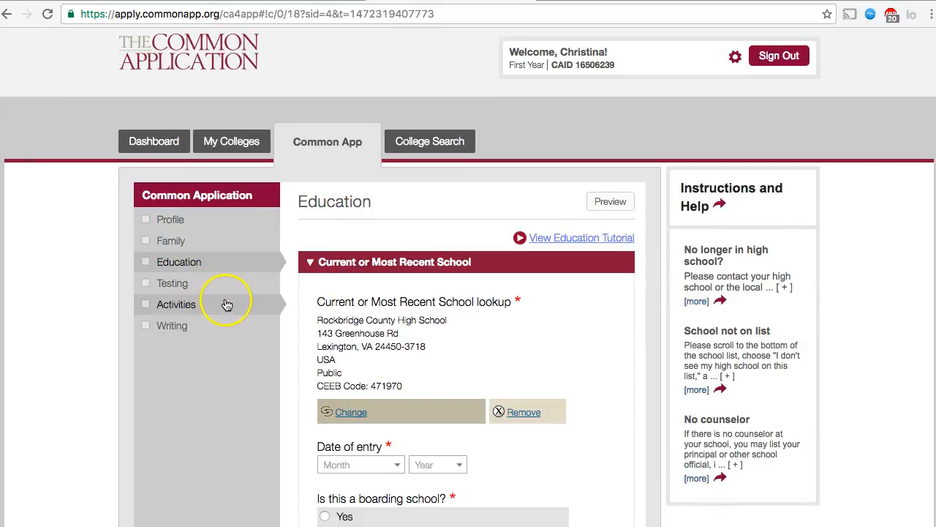
Open the Activities section, then pick Writing in the sidebar
click(185, 305)
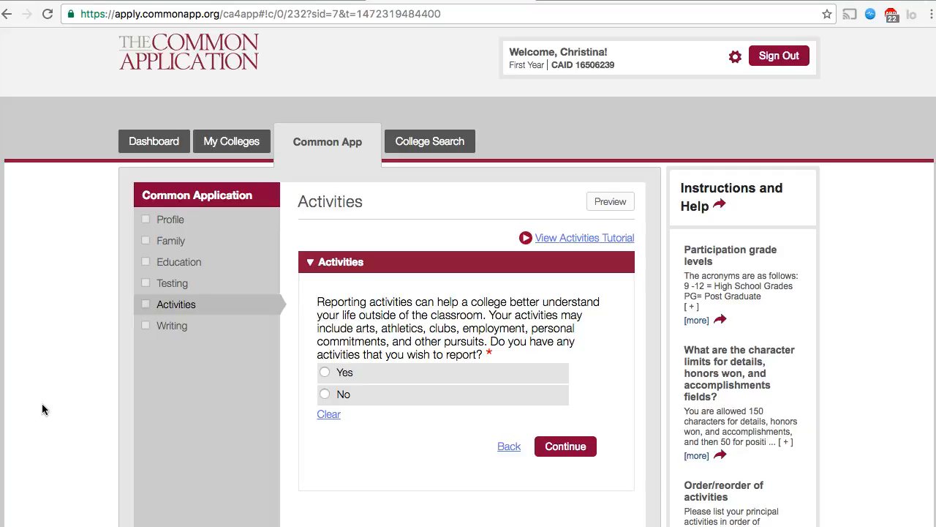
click(171, 327)
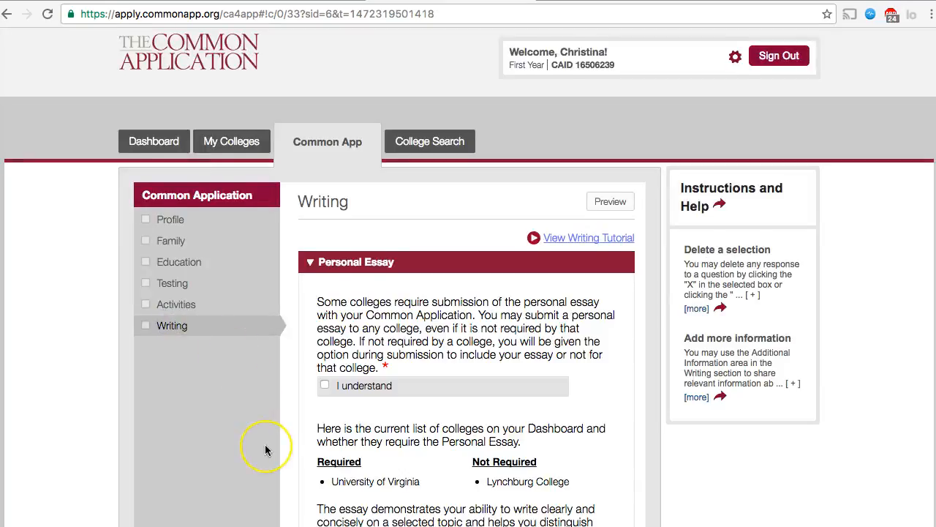
Read through the Personal Essay prompts down to the essay box and back to the top
scroll(265, 444, down, 5)
scroll(265, 444, down, 2)
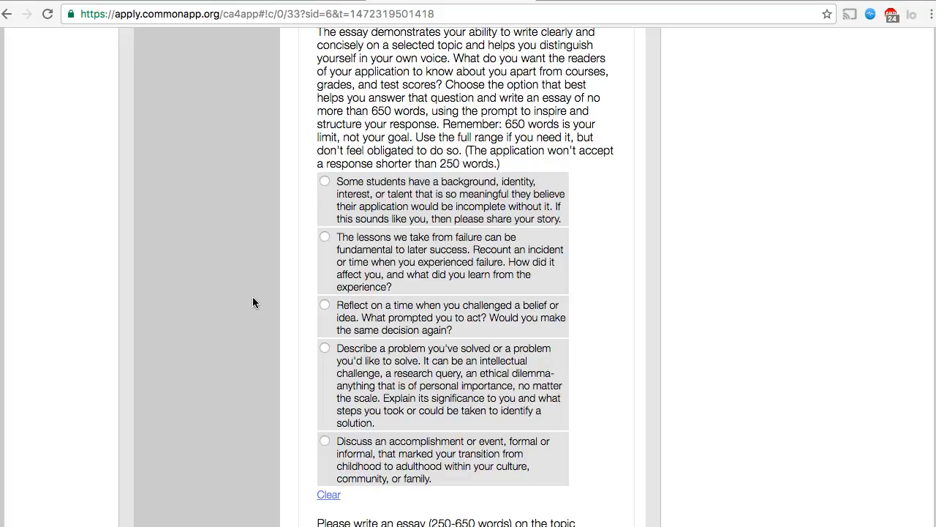
scroll(252, 302, up, 1)
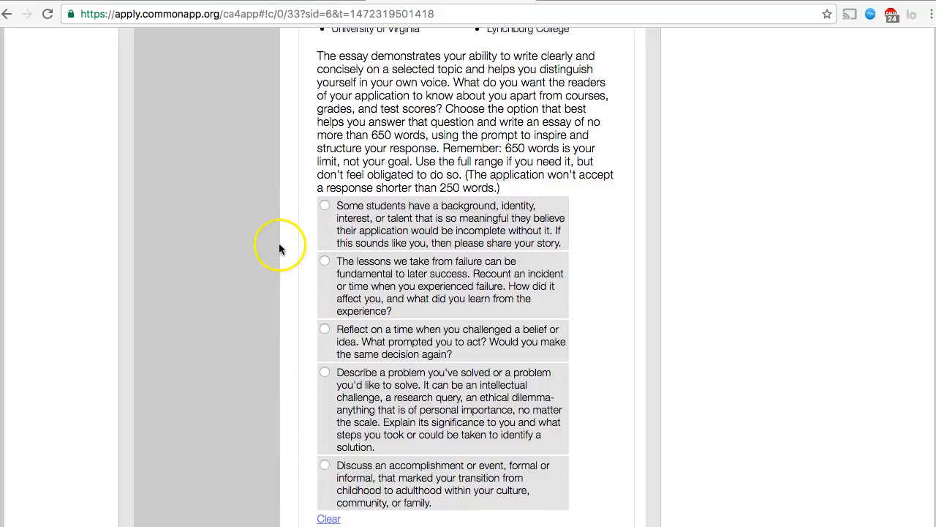
scroll(279, 245, up, 2)
scroll(279, 250, down, 1)
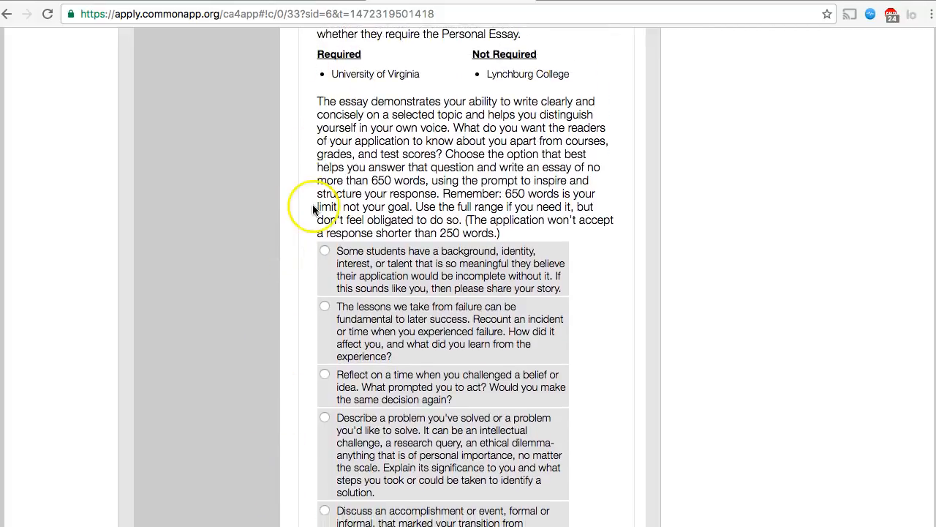
scroll(313, 202, down, 8)
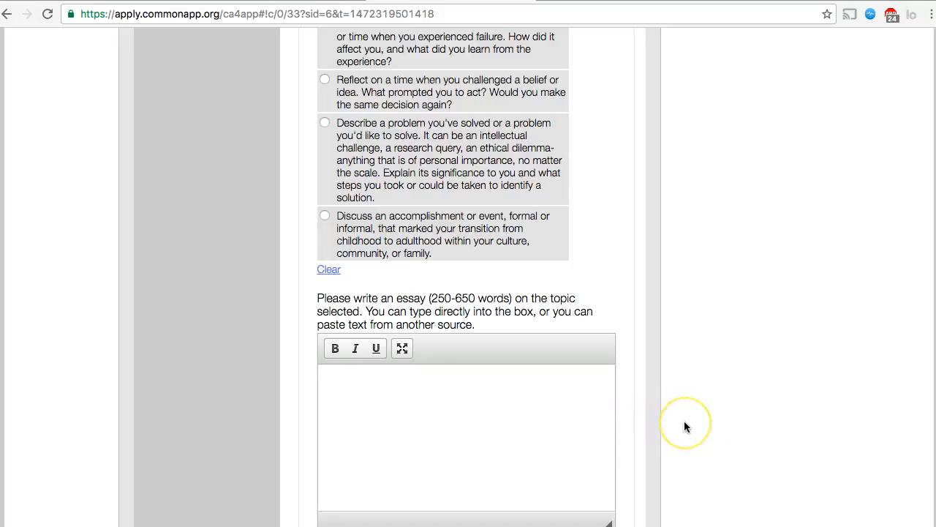
scroll(685, 426, up, 5)
scroll(684, 421, up, 2)
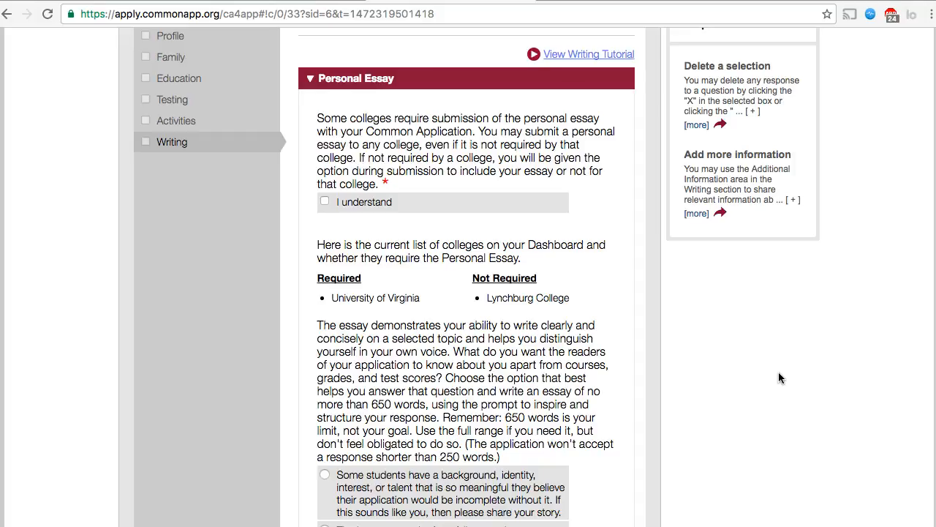
scroll(778, 378, up, 5)
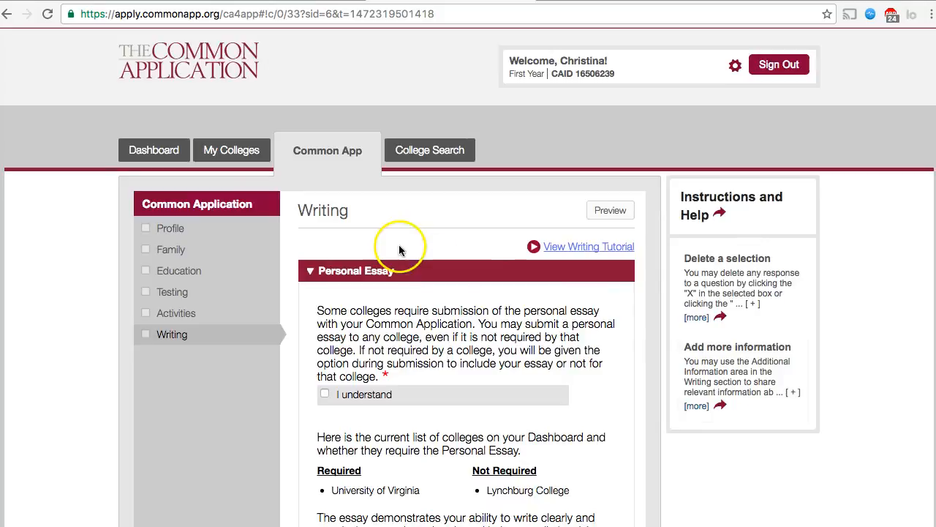
On the Dashboard, check Lynchburg College's and University of Virginia's status details, then open My Colleges
click(161, 150)
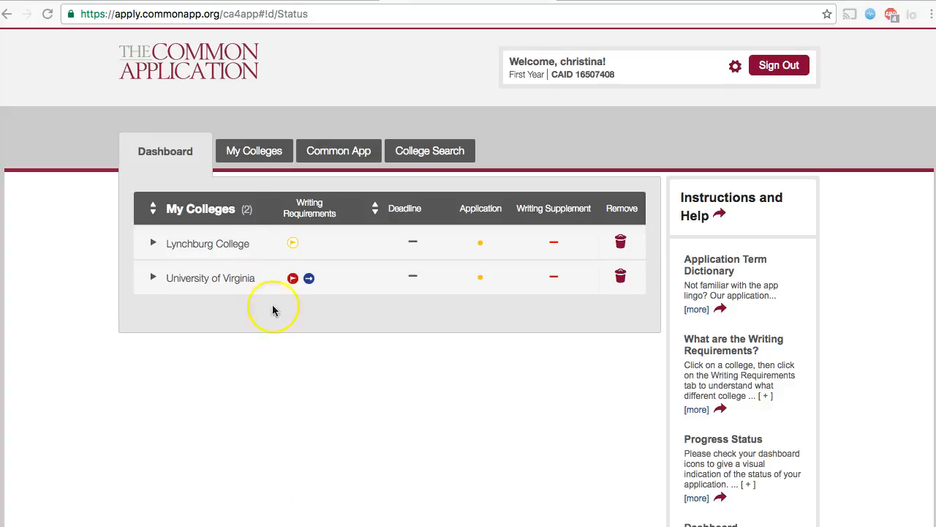
click(153, 243)
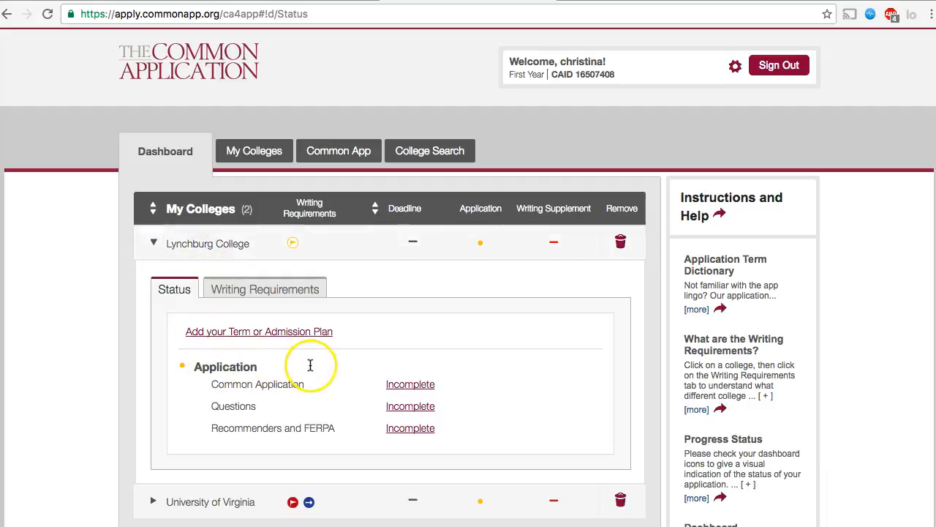
click(156, 243)
click(152, 280)
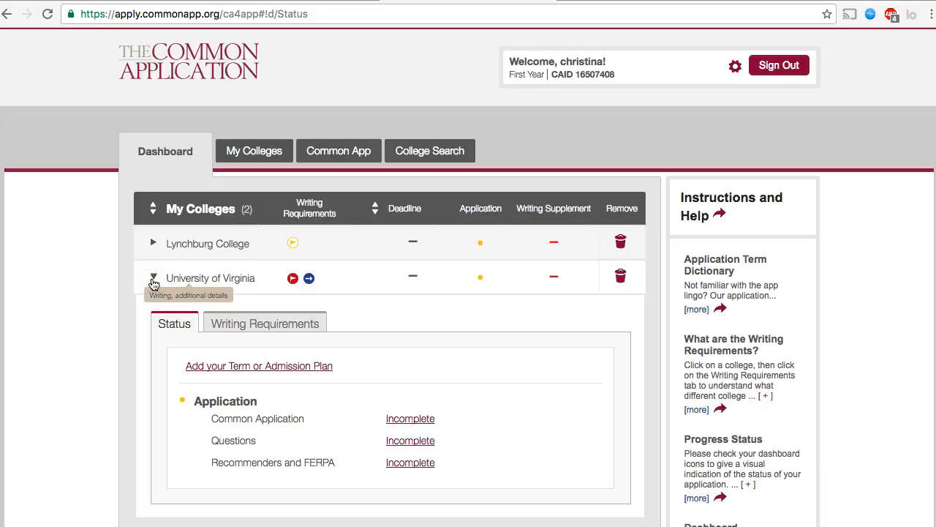
click(153, 279)
click(238, 156)
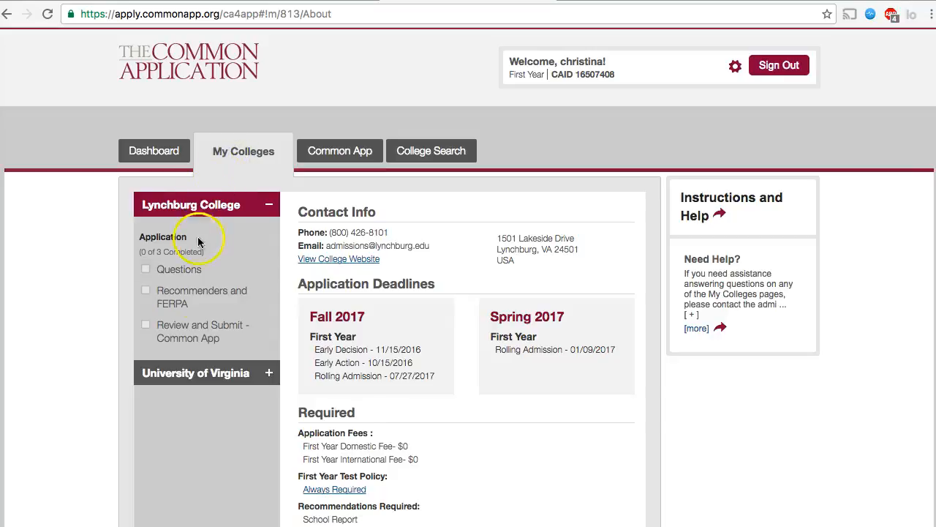
Show University of Virginia's page and scroll to its $70 fees and Required recommendations
click(184, 372)
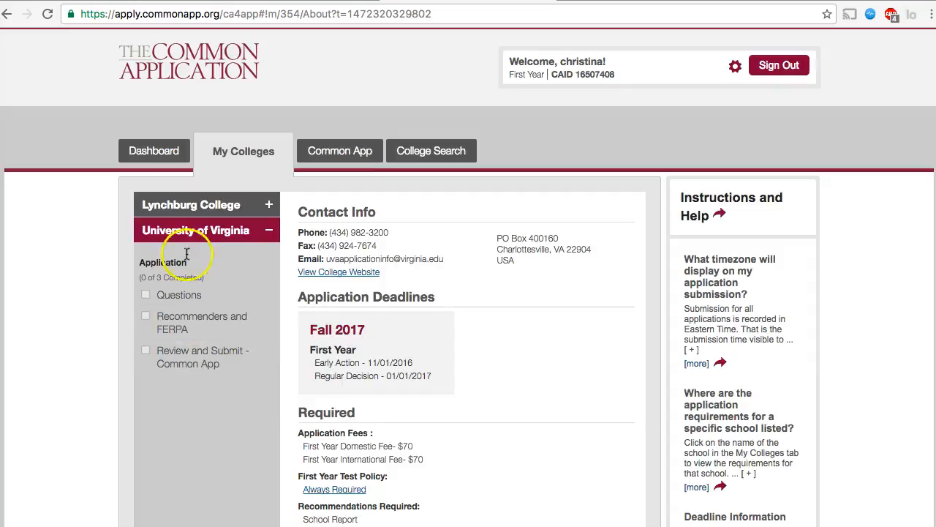
click(207, 205)
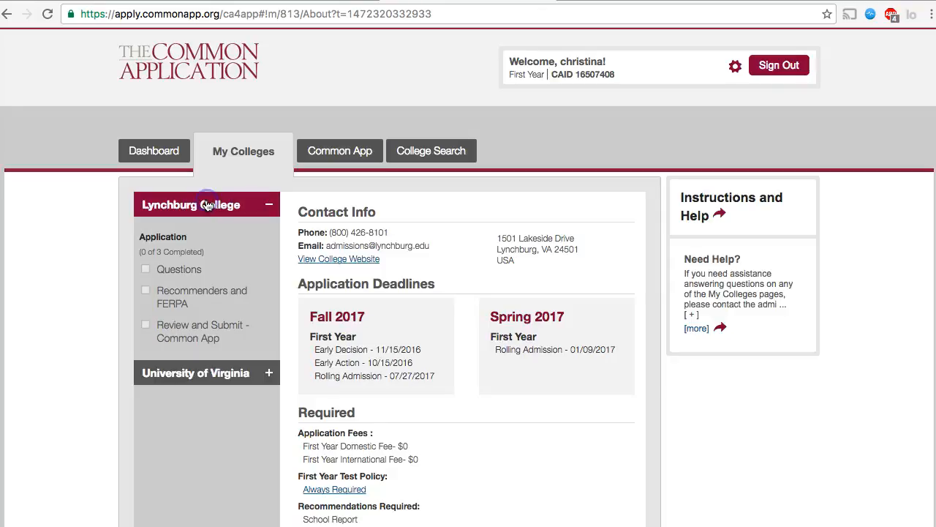
click(201, 374)
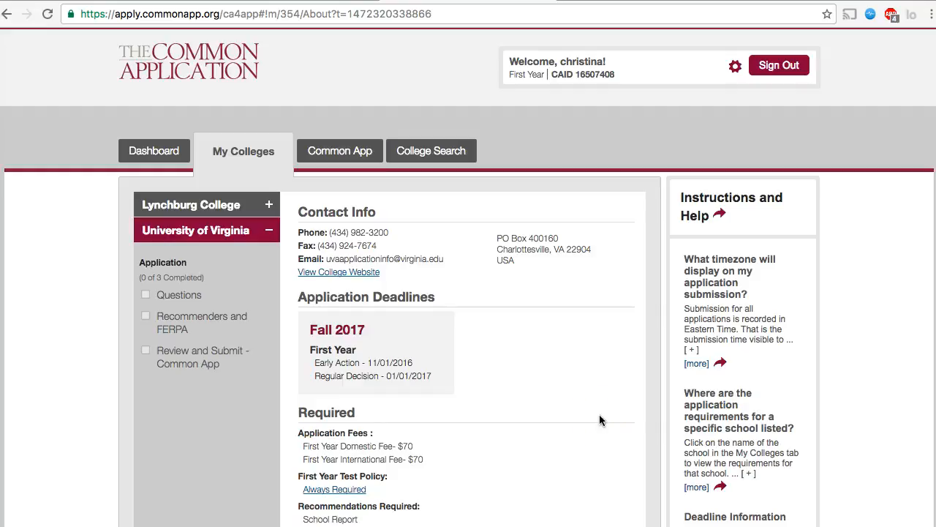
scroll(599, 420, down, 1)
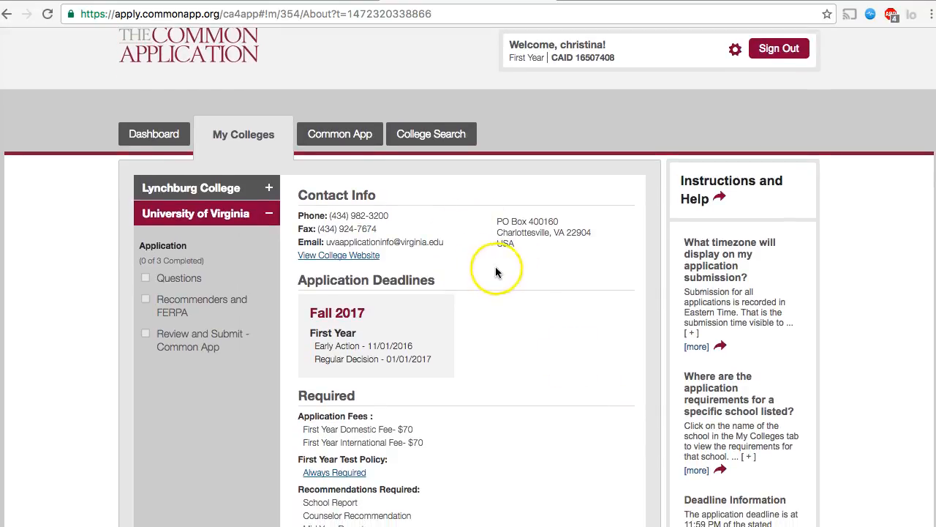
scroll(482, 260, down, 5)
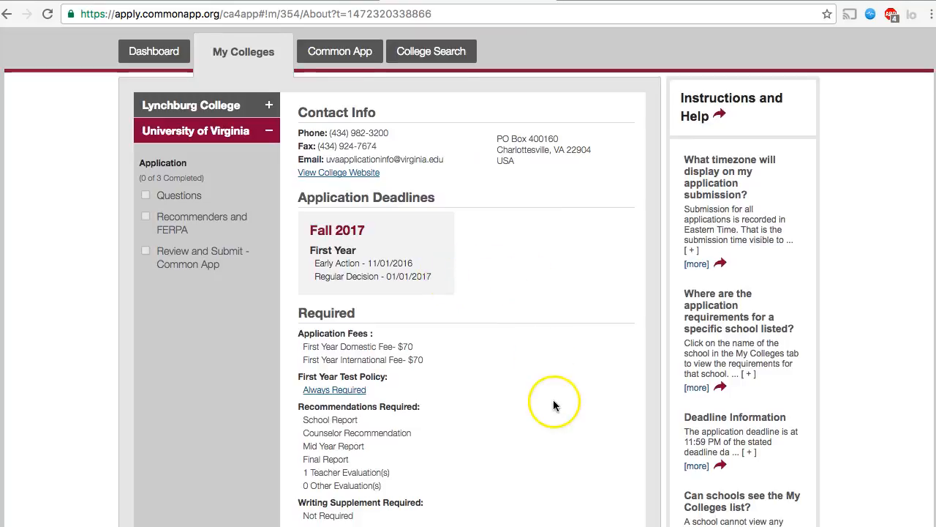
scroll(611, 399, down, 2)
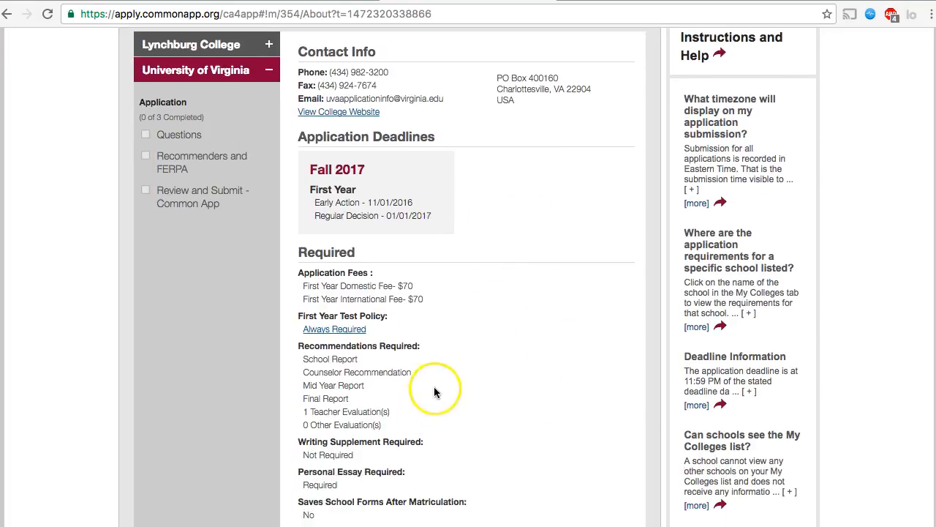
scroll(439, 381, down, 1)
scroll(439, 383, up, 2)
scroll(438, 383, up, 2)
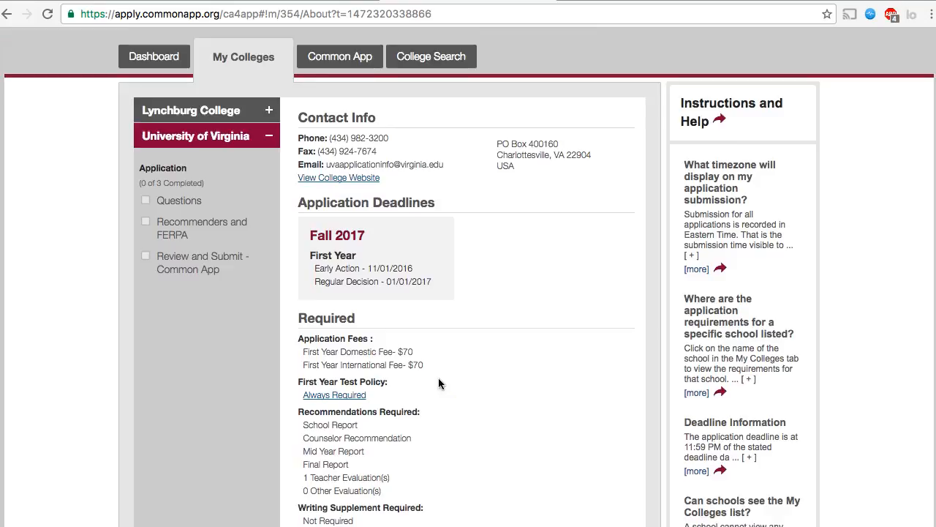
click(470, 393)
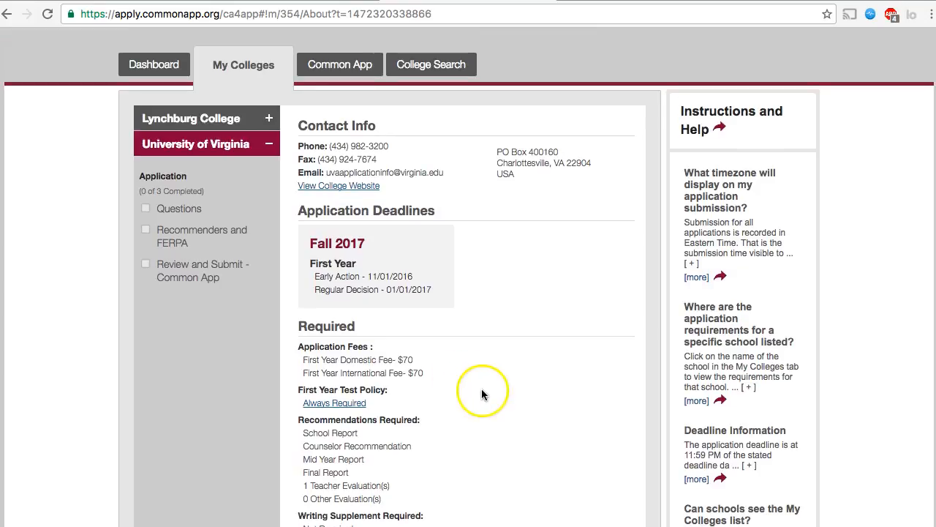
In University of Virginia's Questions, set start term to Fall 2017 and admission plan to Early Action
click(185, 212)
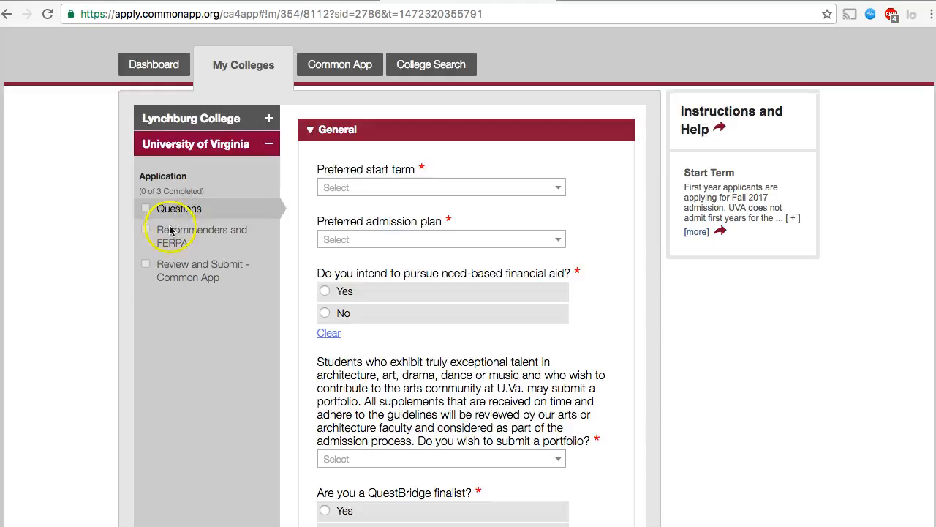
click(441, 188)
click(395, 207)
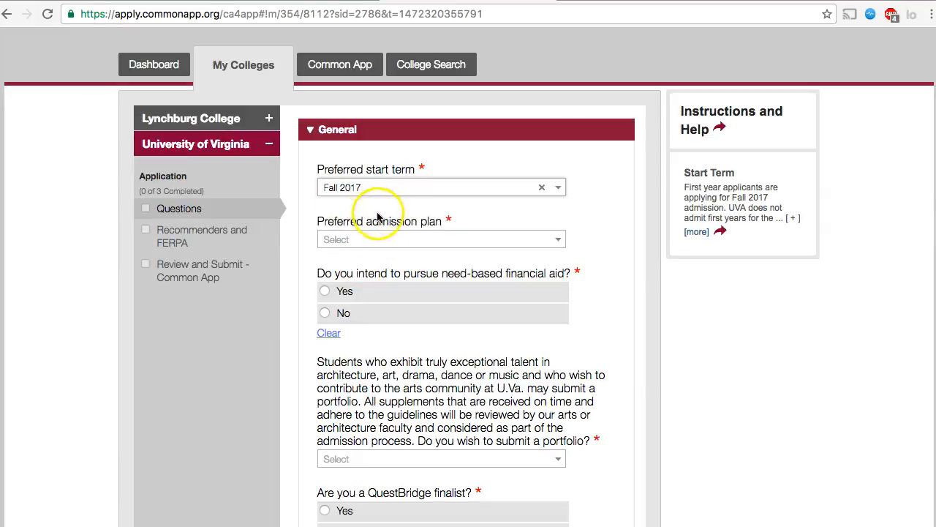
click(399, 237)
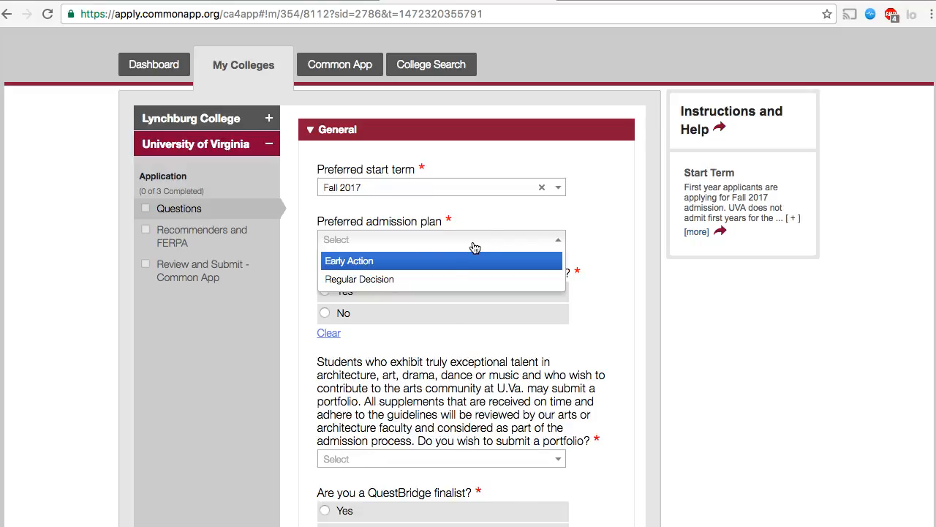
click(377, 261)
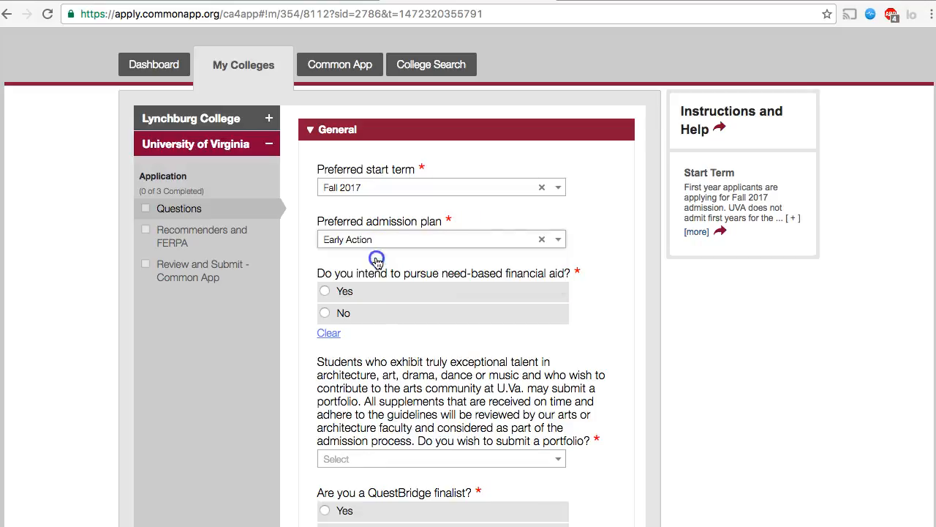
Save the University of Virginia general answers and return to the Dashboard
scroll(636, 417, down, 3)
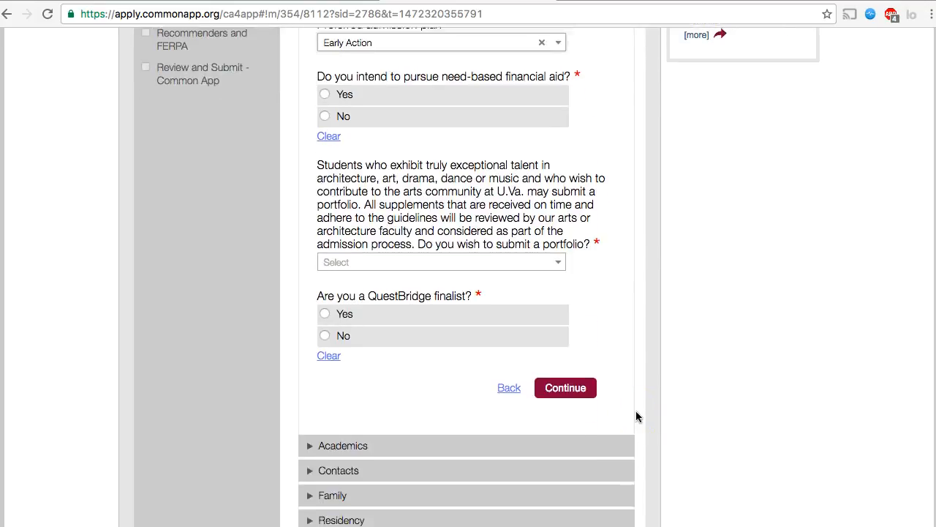
scroll(636, 416, down, 2)
scroll(636, 416, up, 2)
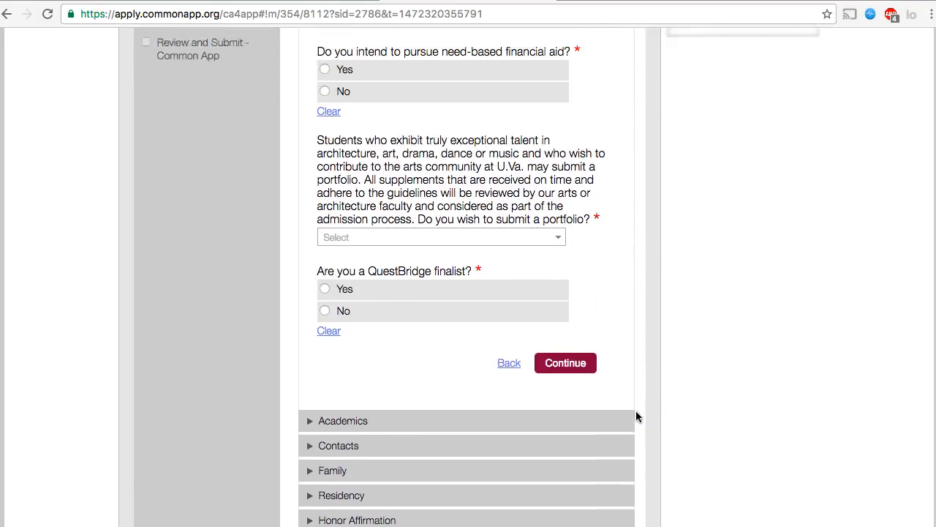
scroll(635, 417, up, 4)
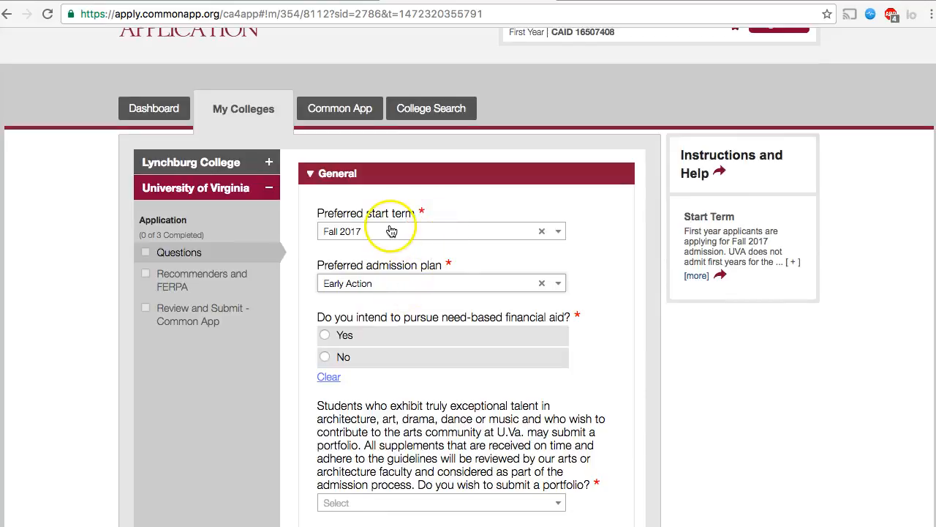
scroll(420, 305, down, 4)
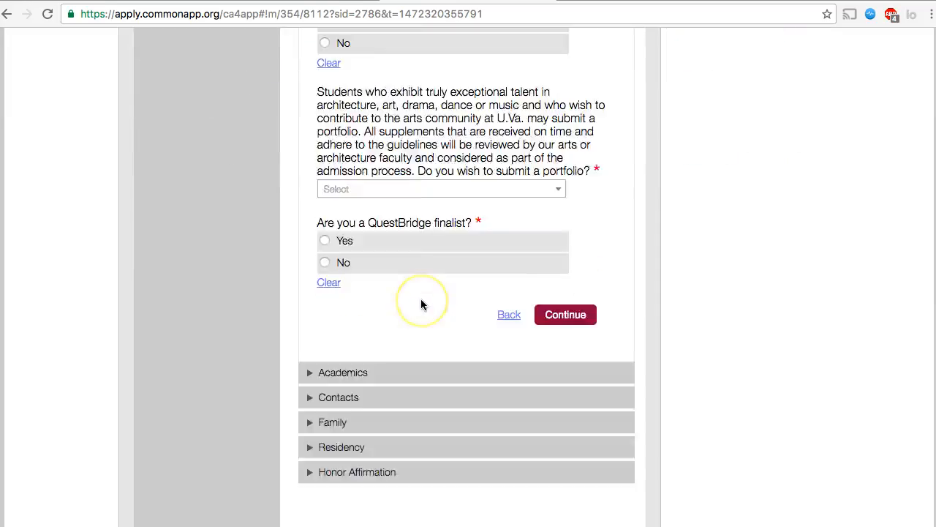
scroll(453, 337, up, 3)
click(553, 503)
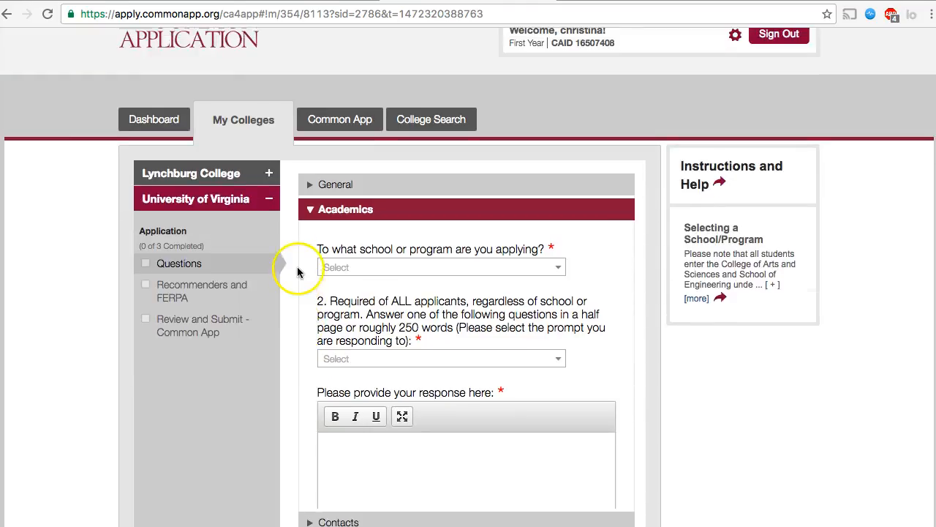
click(154, 119)
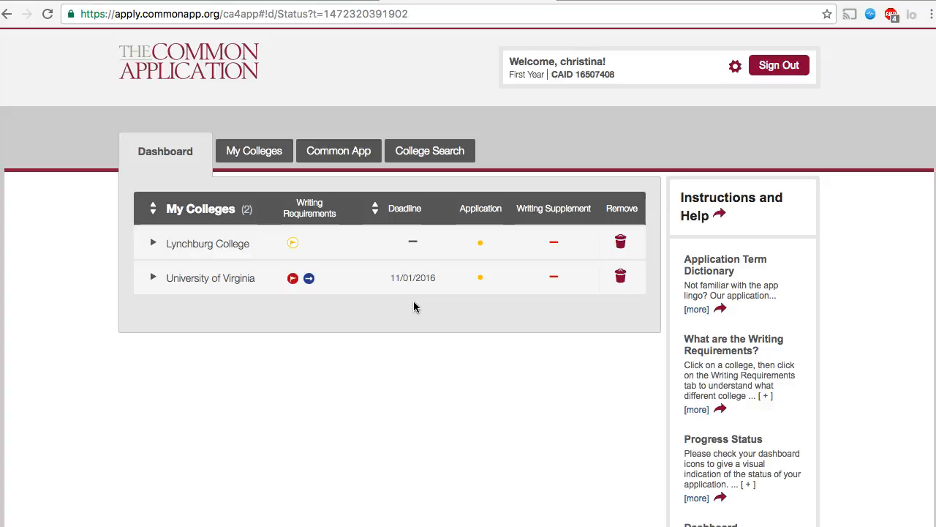
From My Colleges, open University of Virginia's Recommenders and FERPA page to reach the Release Authorization
click(263, 154)
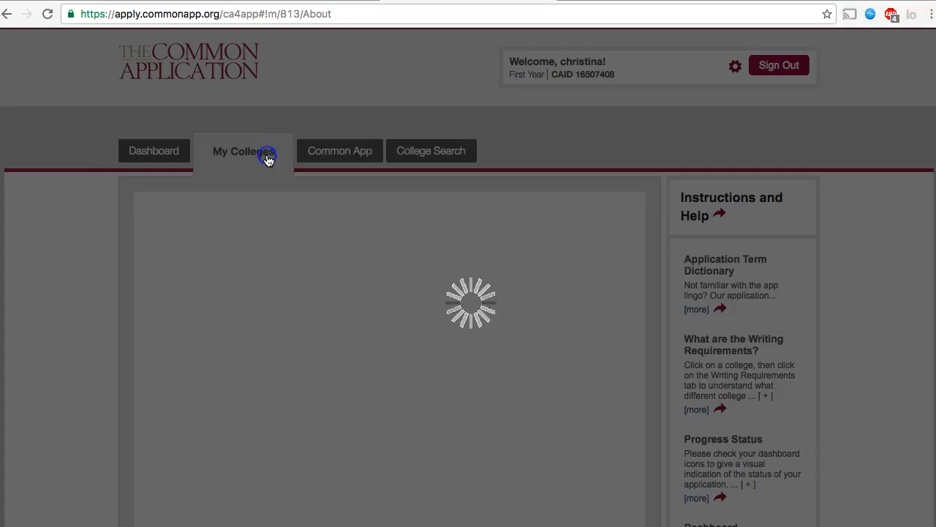
click(183, 373)
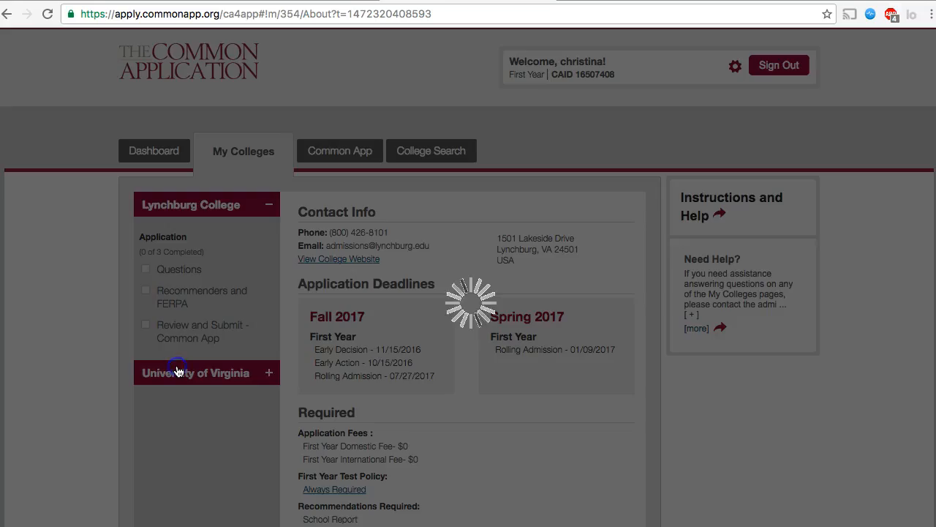
scroll(82, 299, down, 2)
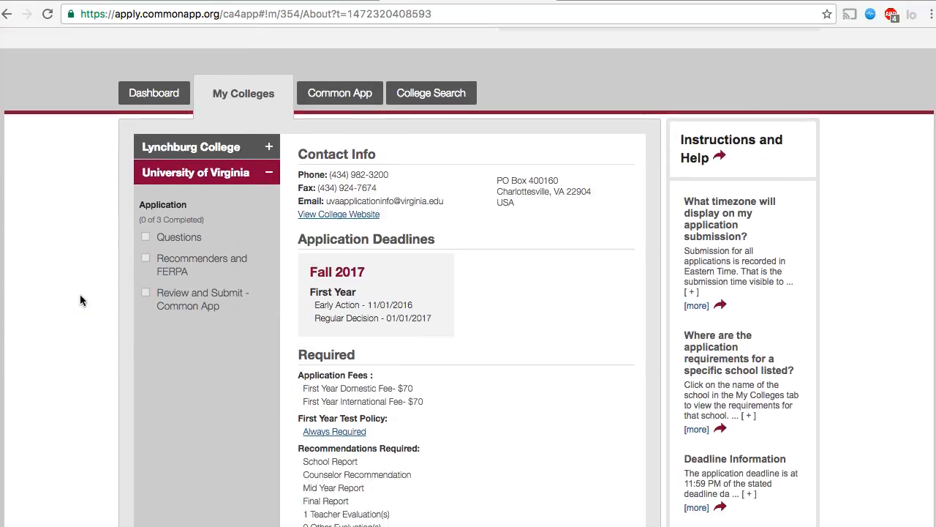
click(261, 271)
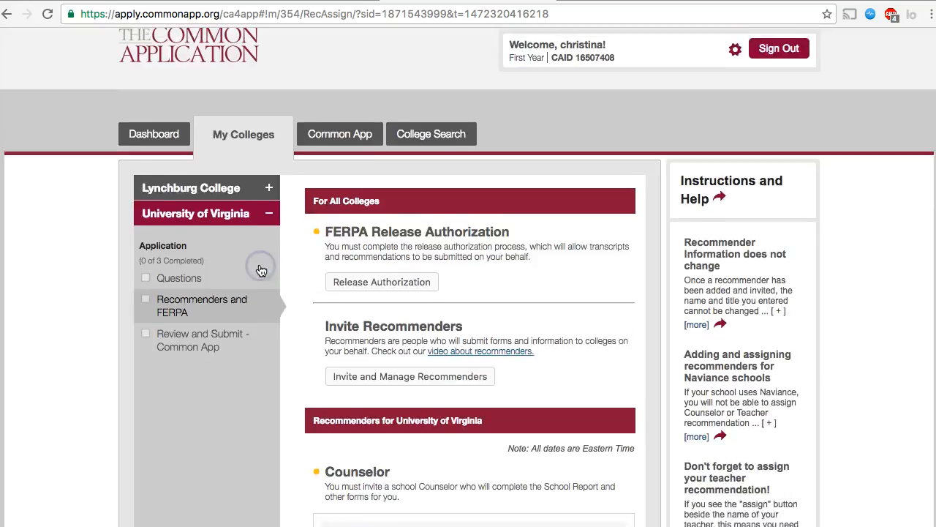
scroll(297, 299, down, 1)
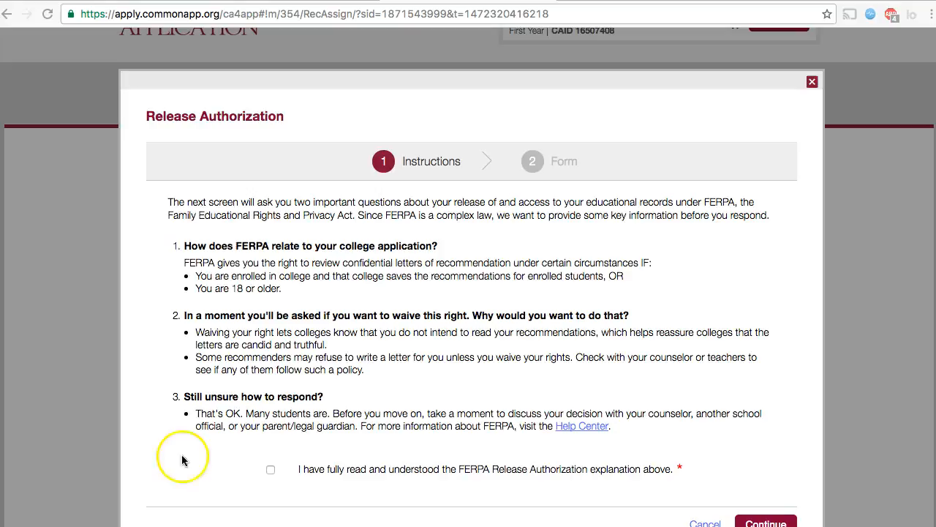
Acknowledge the FERPA explanation, authorize record release, and waive the right to review recommendations
click(269, 471)
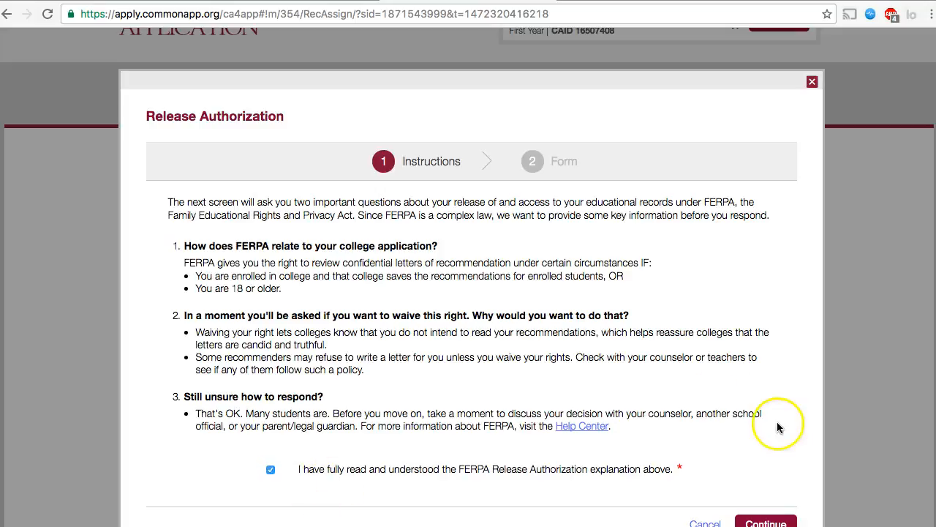
click(761, 521)
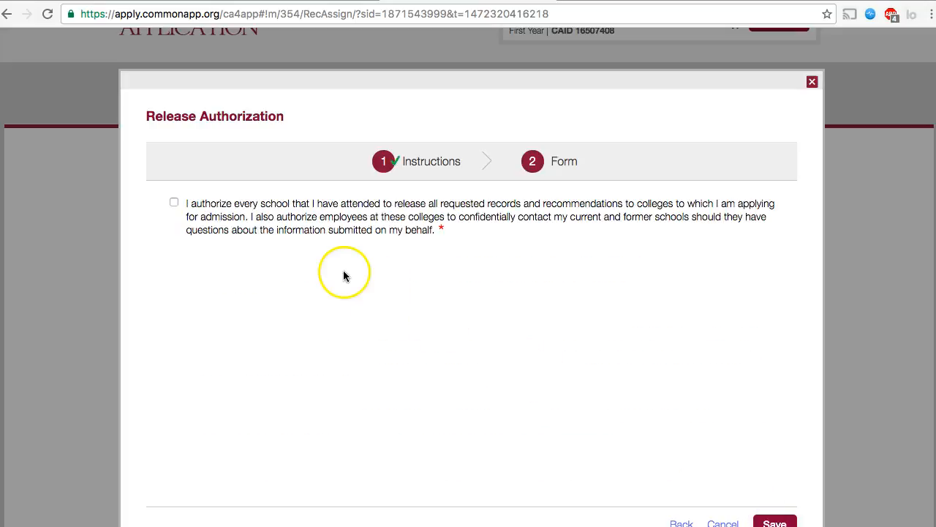
click(174, 203)
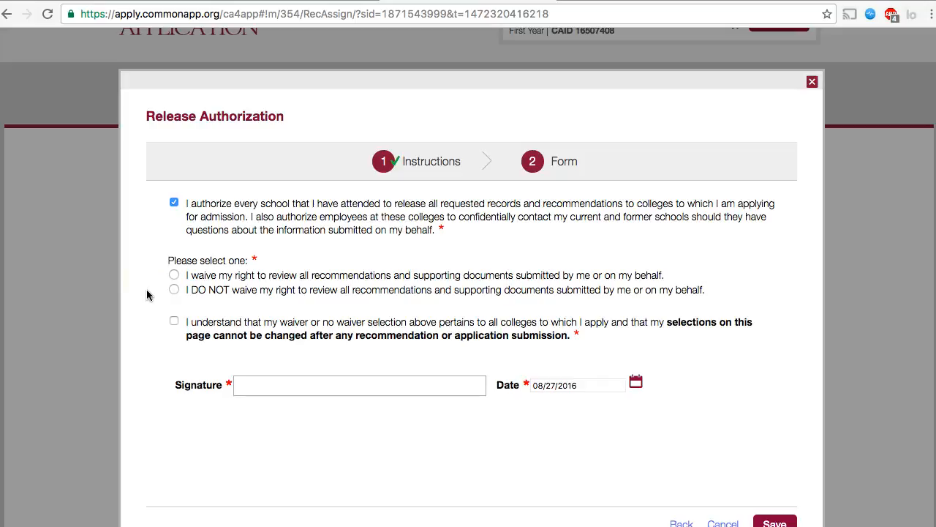
click(172, 274)
click(220, 482)
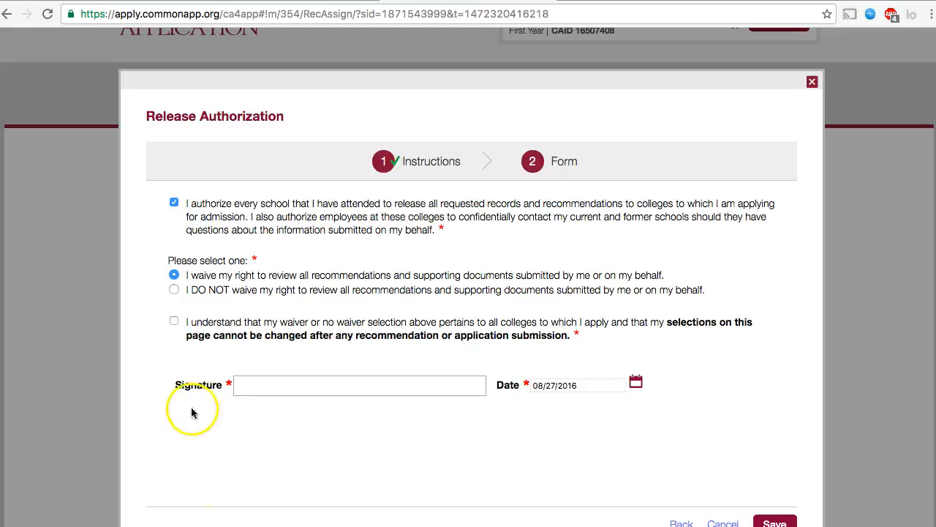
click(174, 322)
Sign the FERPA release with the student's full name and save it
click(291, 392)
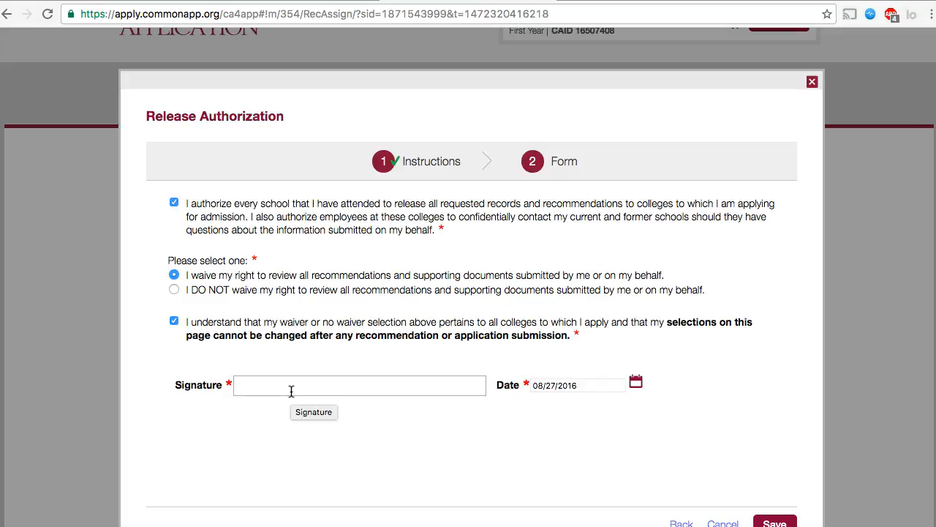
click(291, 391)
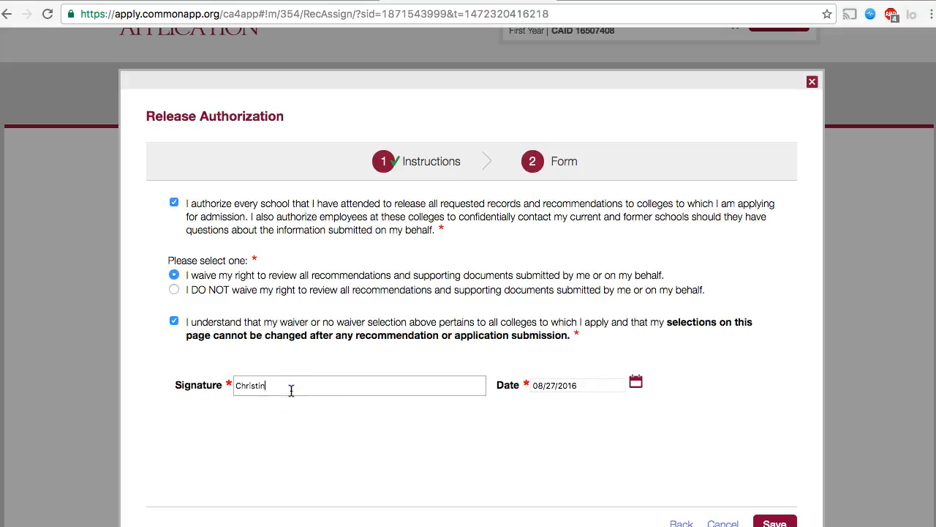
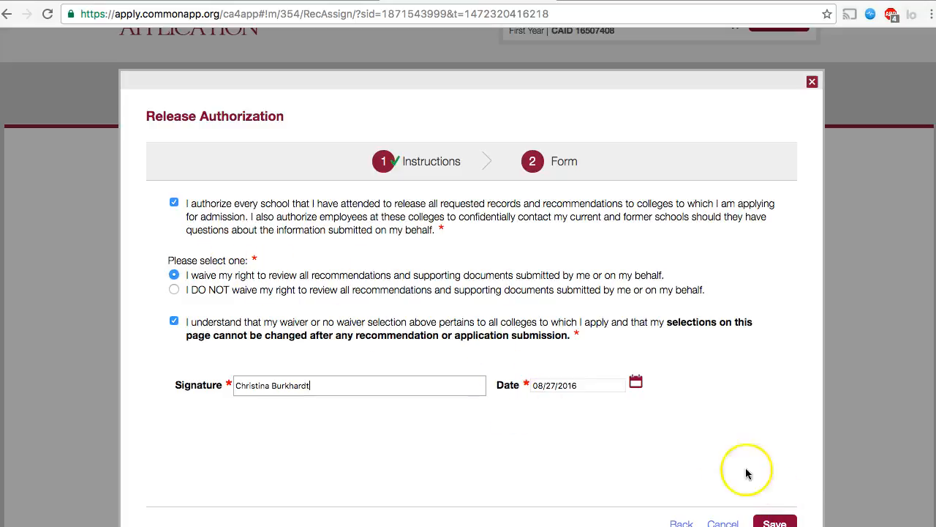
click(775, 521)
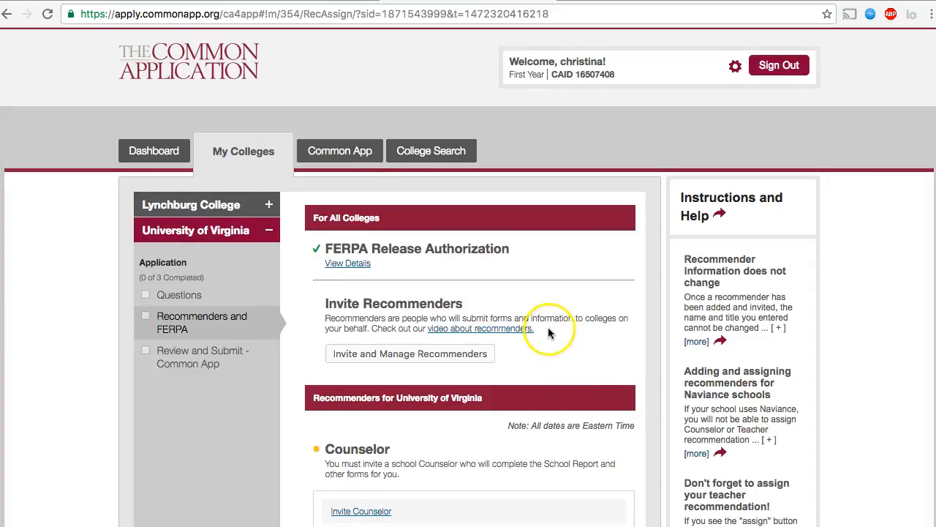
Invite the school counselor by entering their name and e-mail address, send the invitation, and close the window
scroll(548, 322, down, 1)
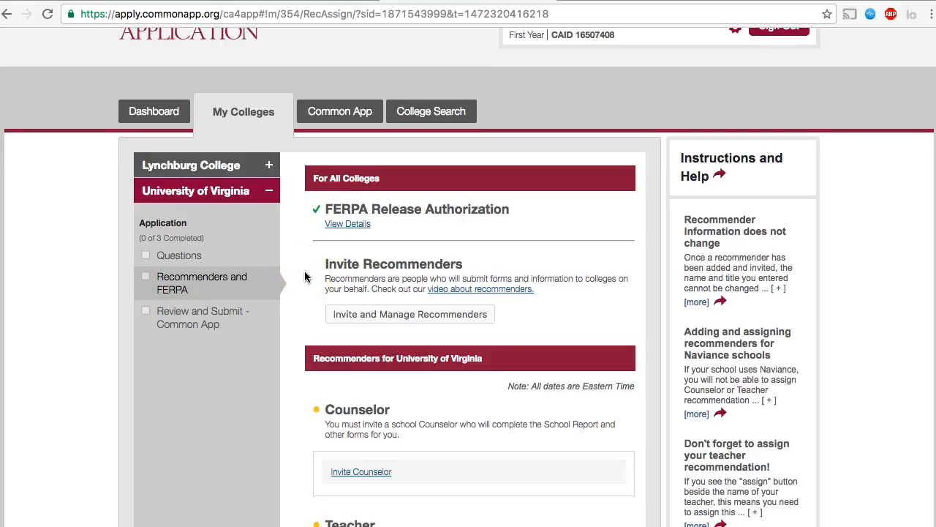
scroll(305, 277, down, 5)
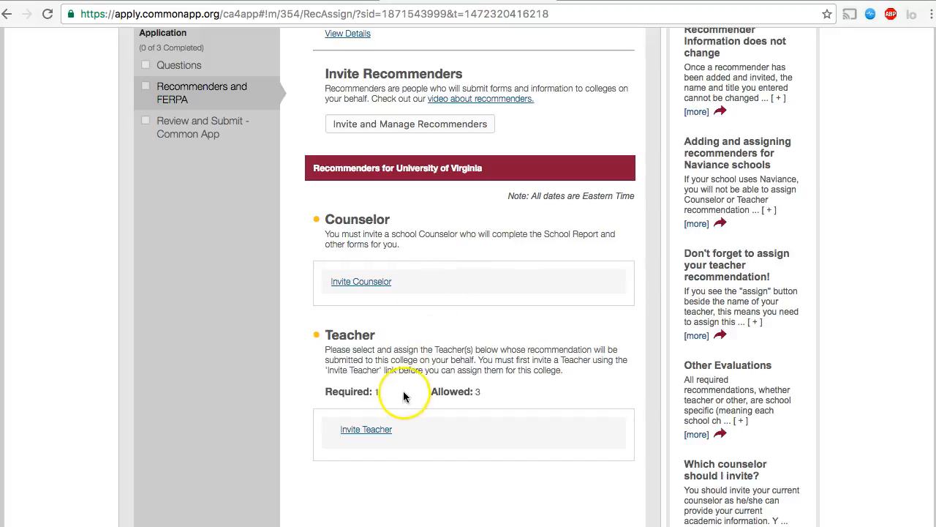
click(361, 282)
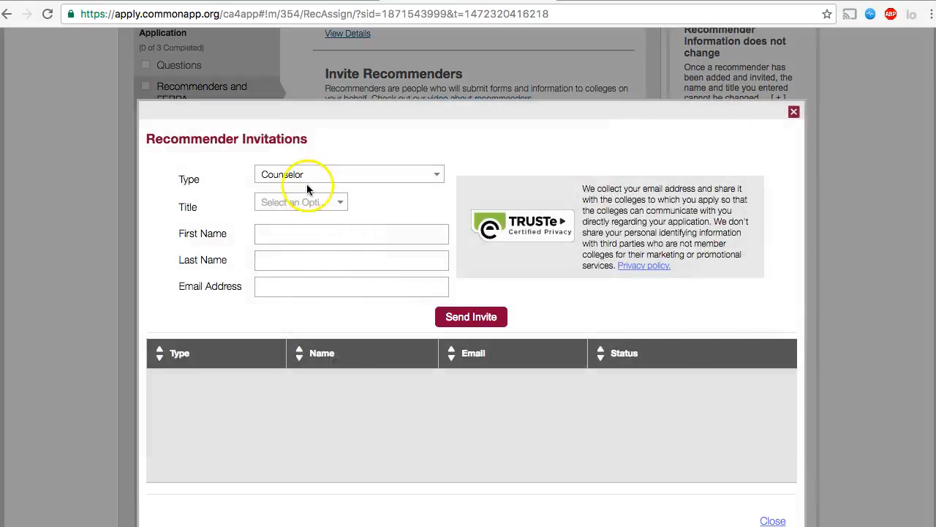
click(283, 230)
key(Tab)
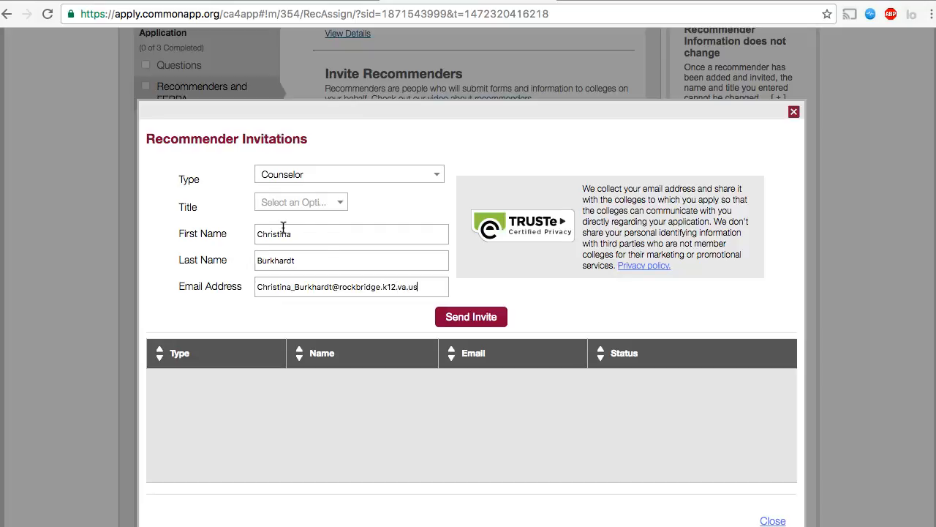
click(468, 318)
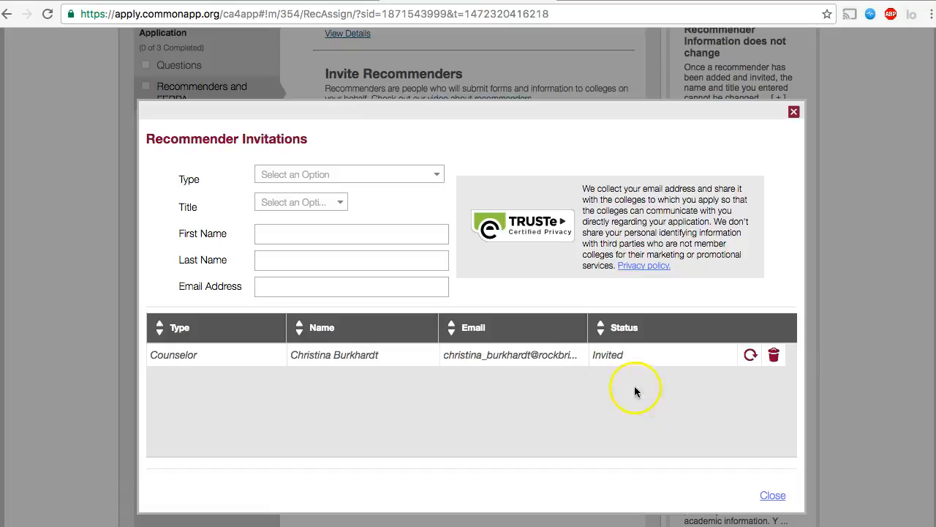
click(774, 496)
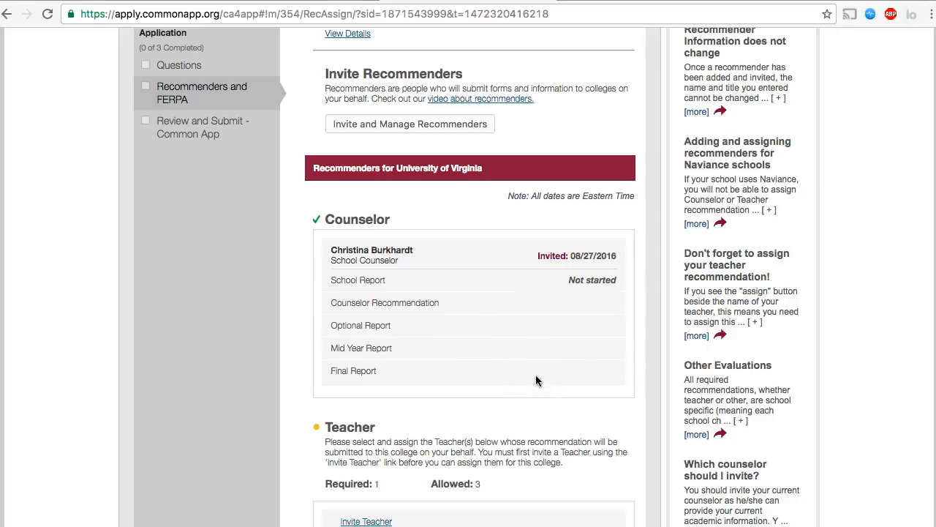
scroll(503, 378, down, 3)
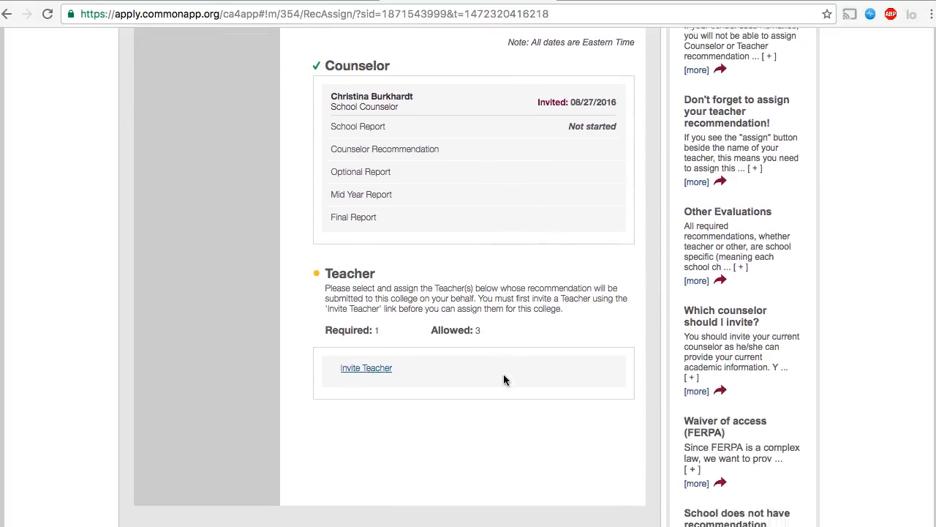
scroll(503, 376, down, 1)
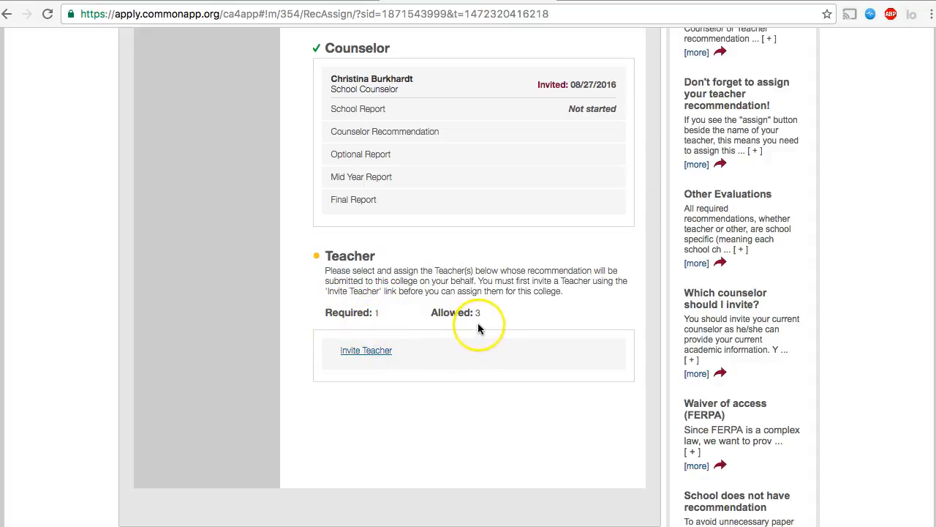
click(369, 351)
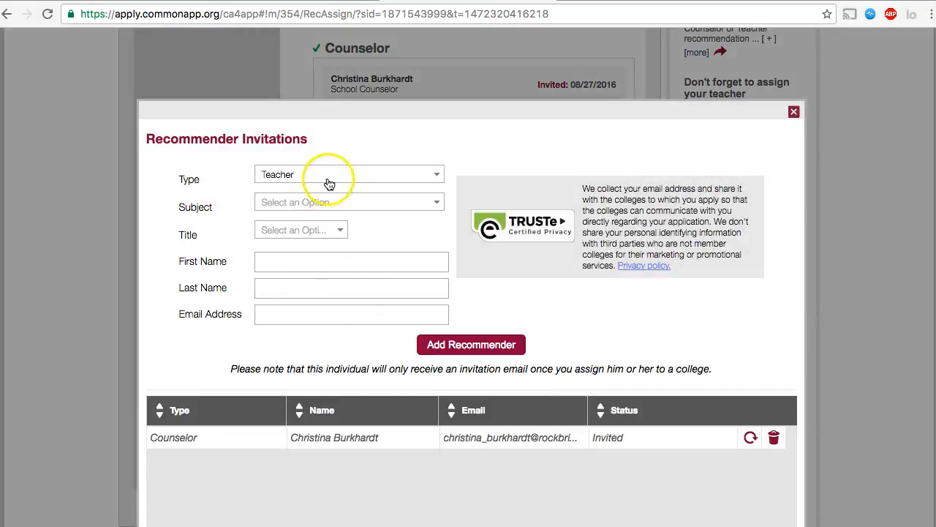
click(319, 202)
click(212, 229)
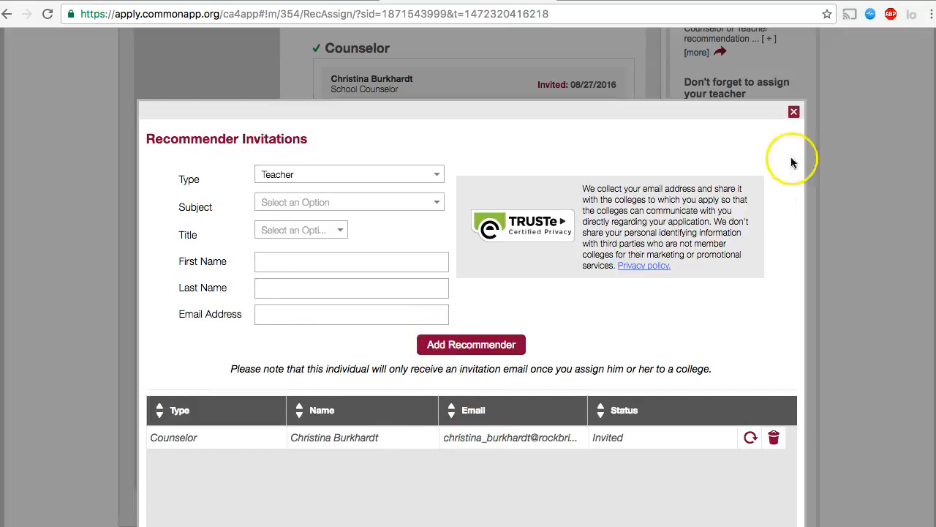
click(794, 111)
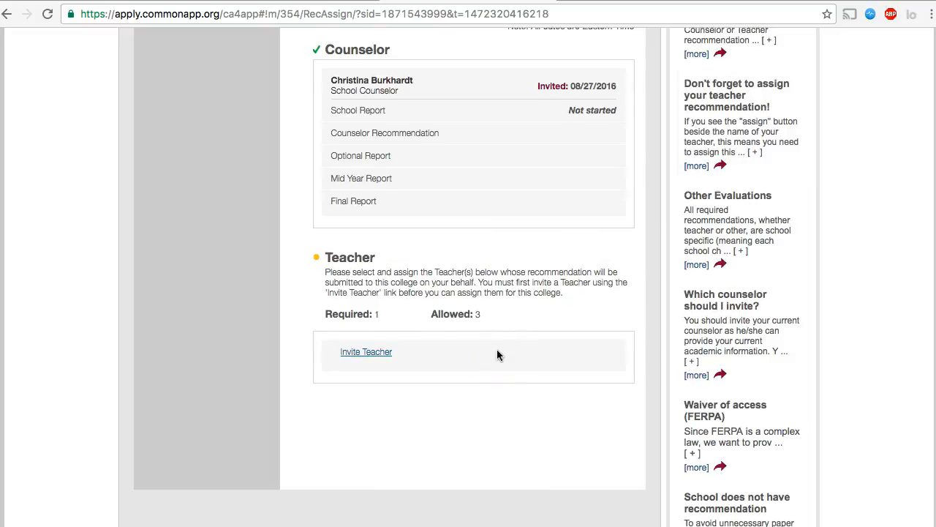
scroll(498, 354, up, 4)
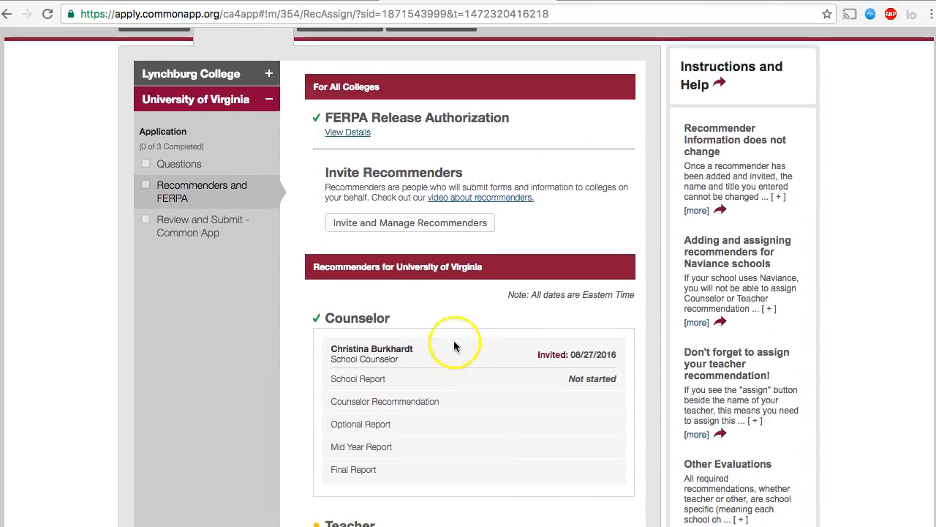
Review Lynchburg College's Counselor, Teacher and Other Recommender requirements on its Recommenders and FERPA page
click(211, 79)
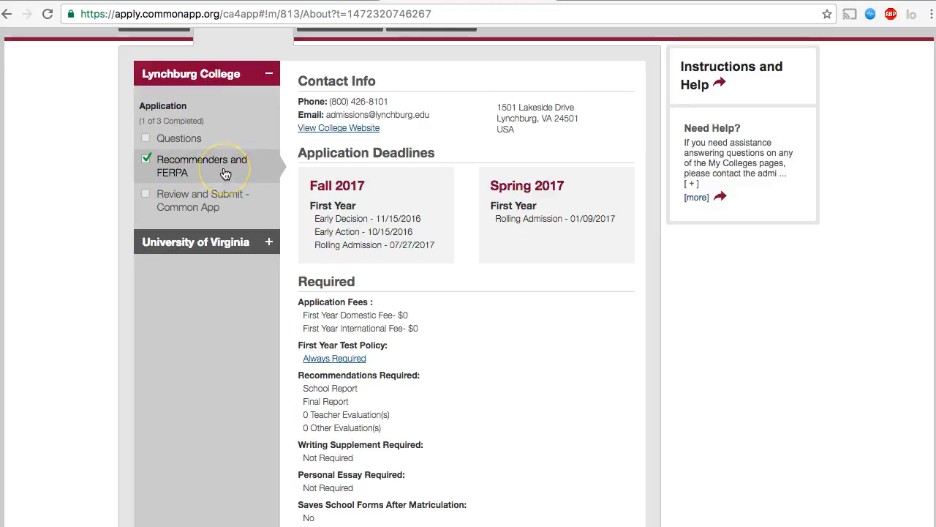
click(146, 161)
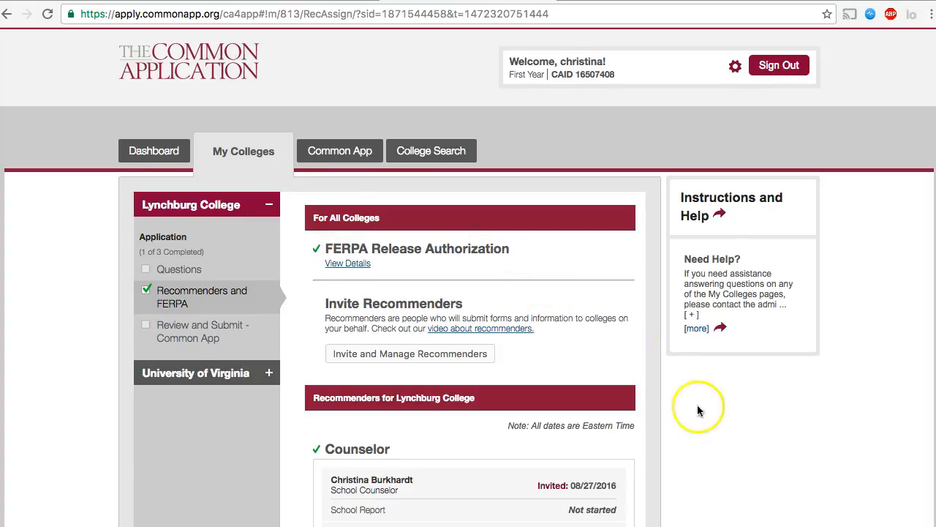
scroll(729, 457, down, 3)
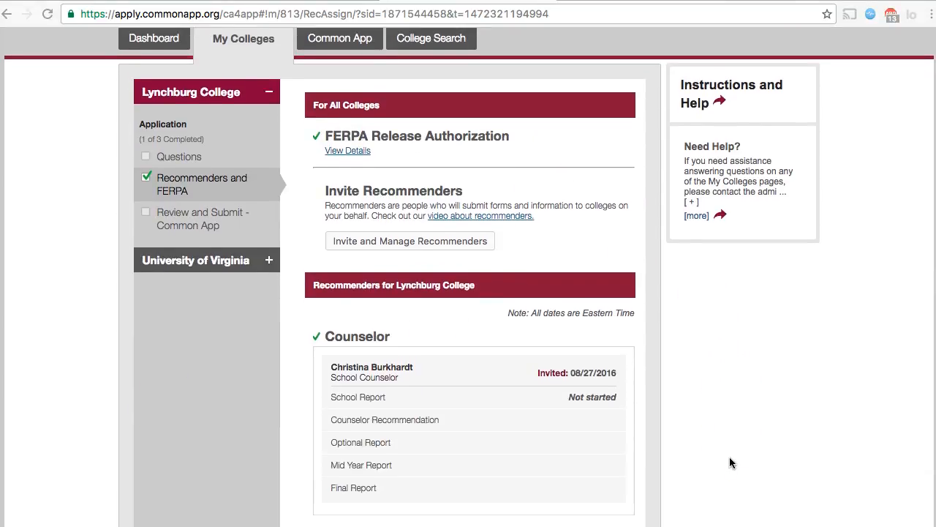
scroll(729, 457, down, 1)
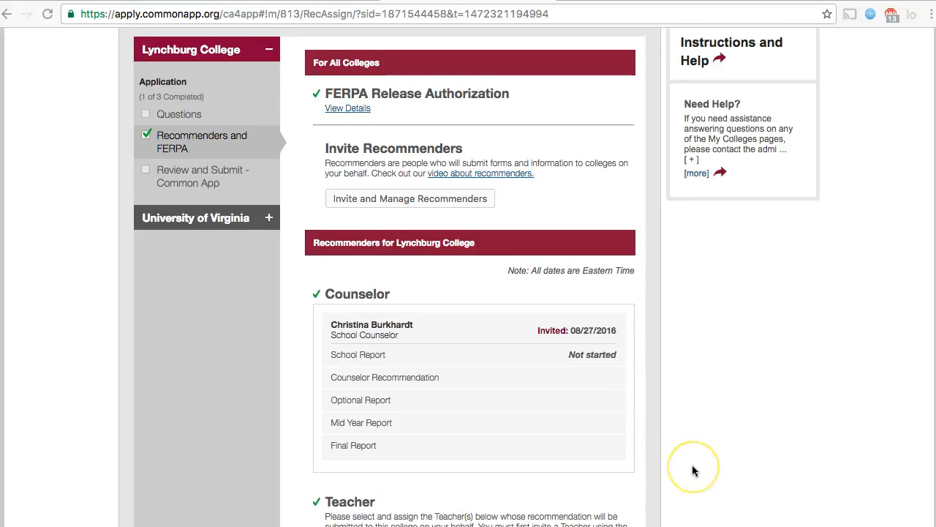
scroll(692, 468, down, 2)
scroll(692, 467, down, 2)
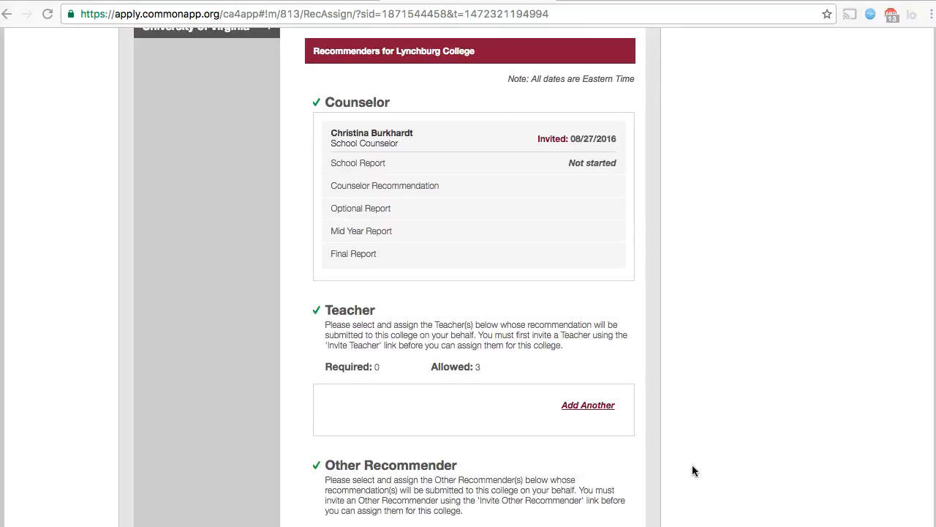
scroll(692, 471, down, 2)
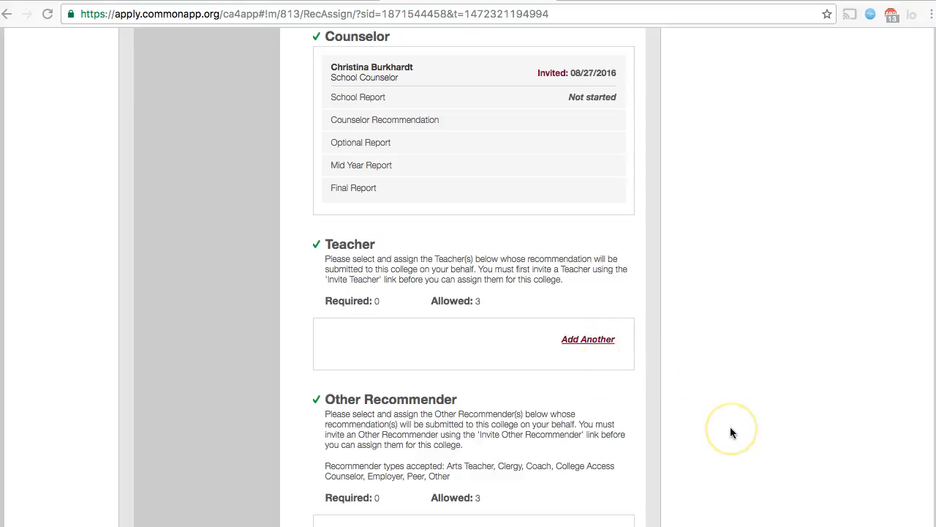
scroll(730, 432, down, 3)
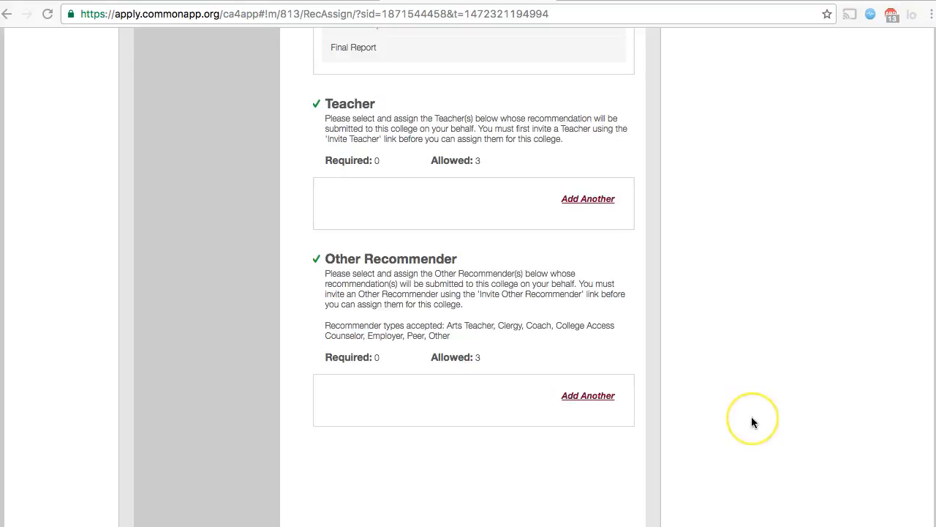
scroll(751, 418, up, 5)
scroll(751, 422, up, 3)
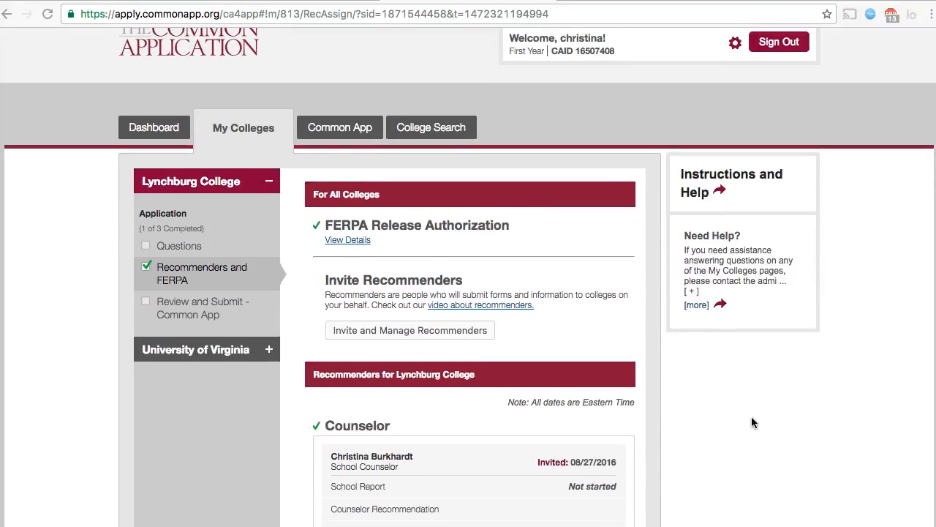
Expand the Common App Fee Waiver section in the Profile
click(349, 129)
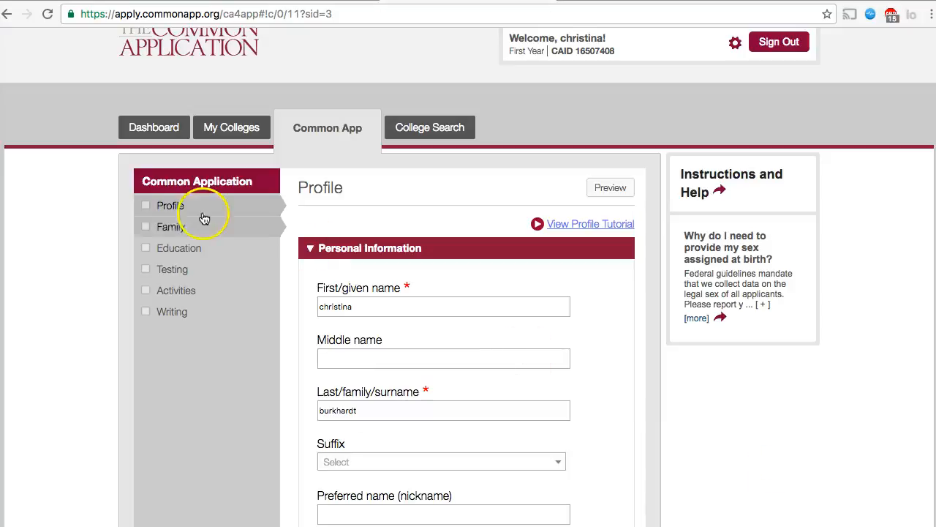
scroll(254, 422, down, 7)
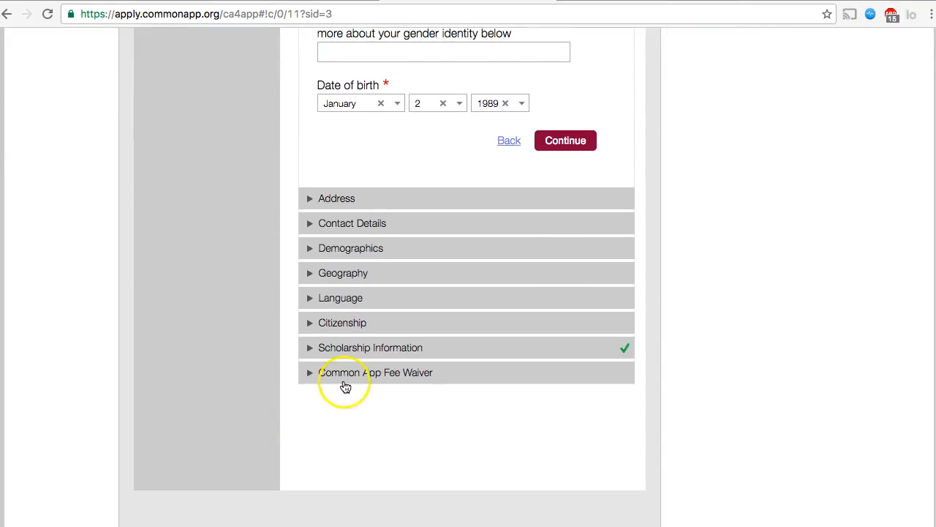
click(345, 378)
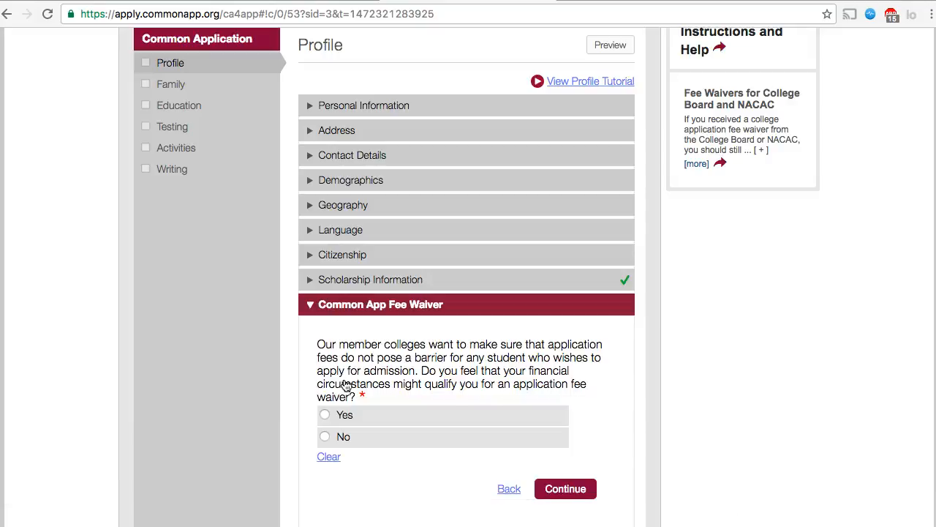
scroll(769, 425, down, 1)
scroll(769, 424, up, 1)
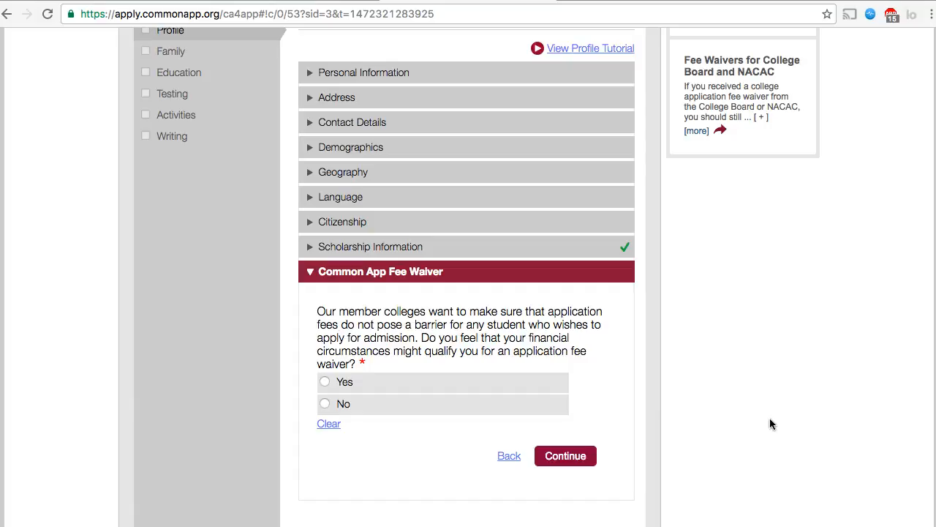
scroll(770, 423, down, 1)
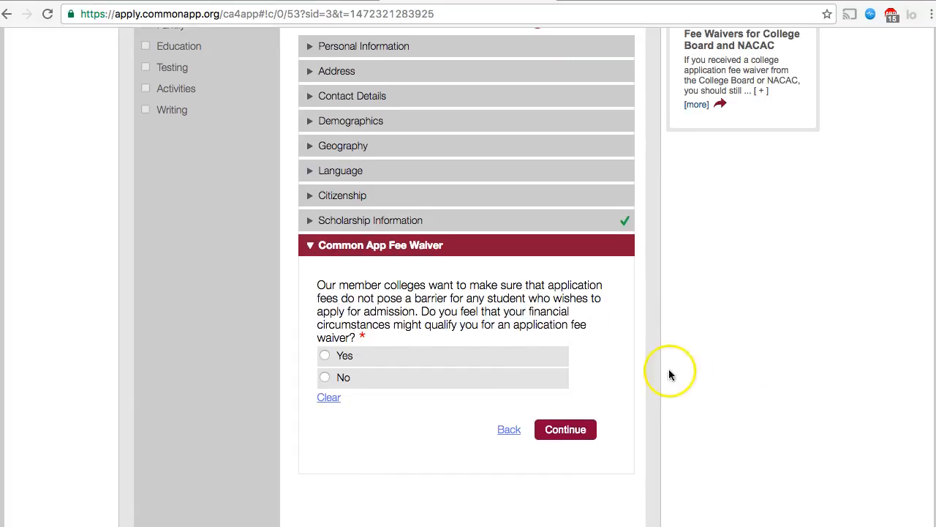
Answer Yes to fee waiver eligibility and place the cursor in the Fee Waiver signature field
click(414, 357)
scroll(272, 438, down, 3)
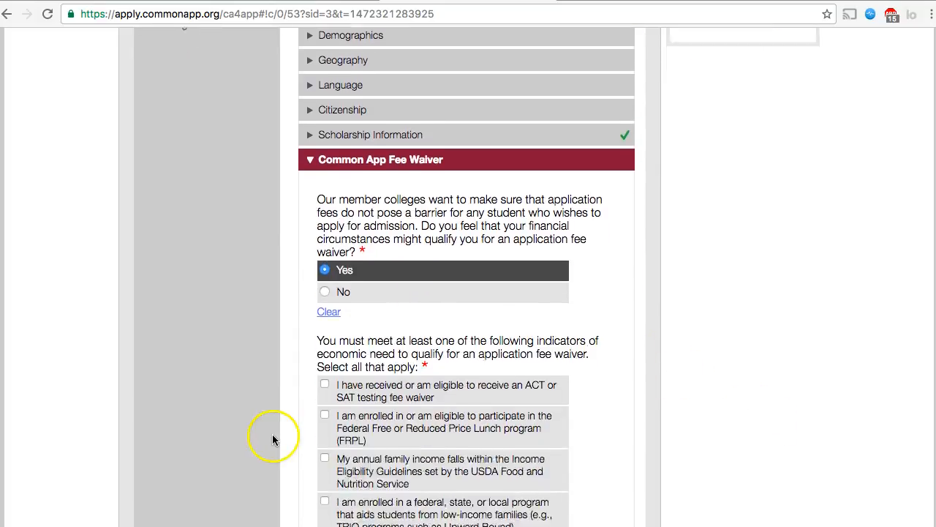
scroll(275, 410, down, 1)
scroll(273, 479, down, 5)
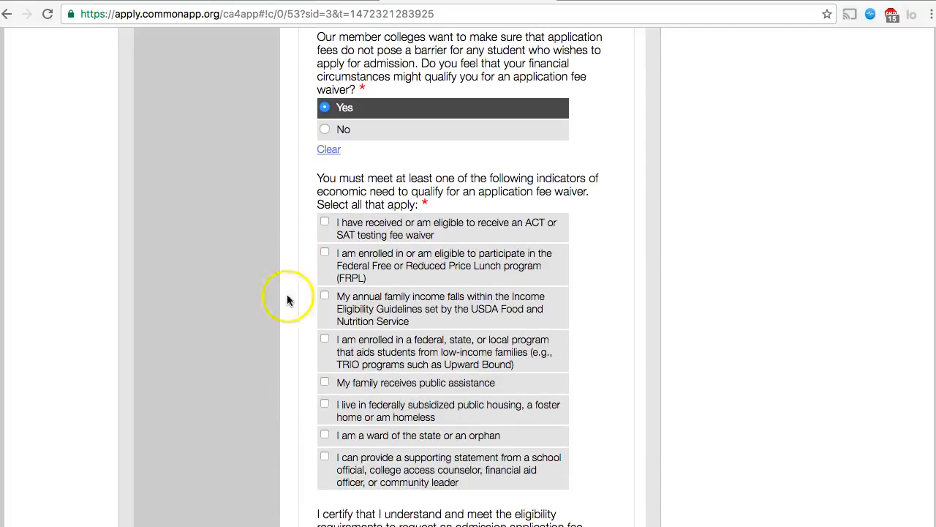
scroll(277, 455, down, 1)
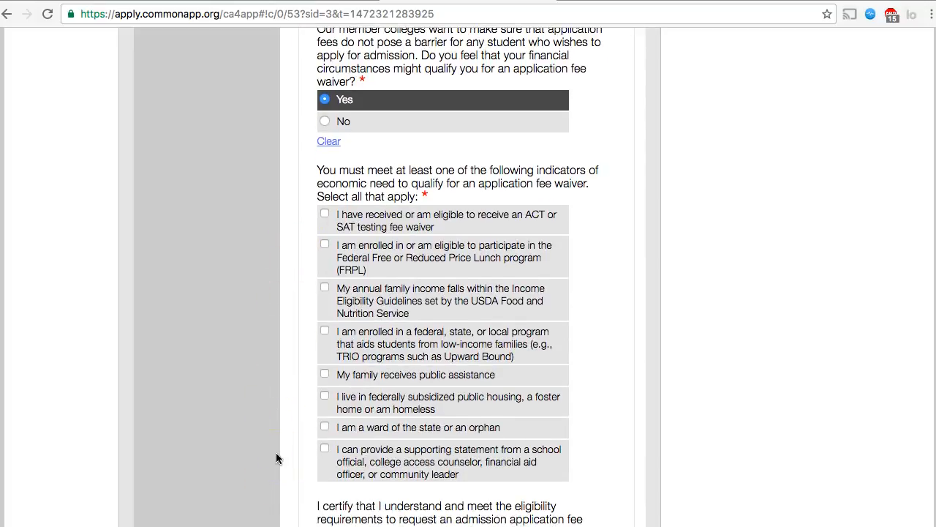
scroll(276, 458, down, 9)
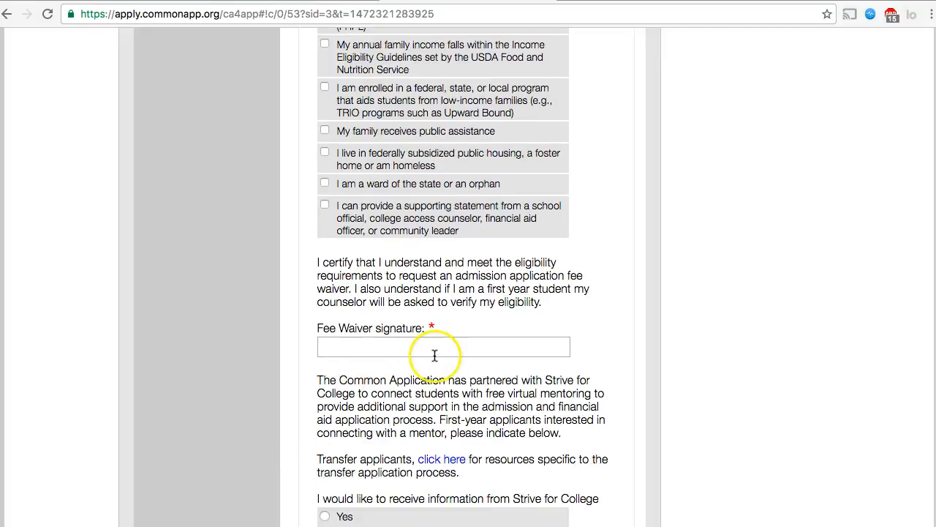
click(434, 350)
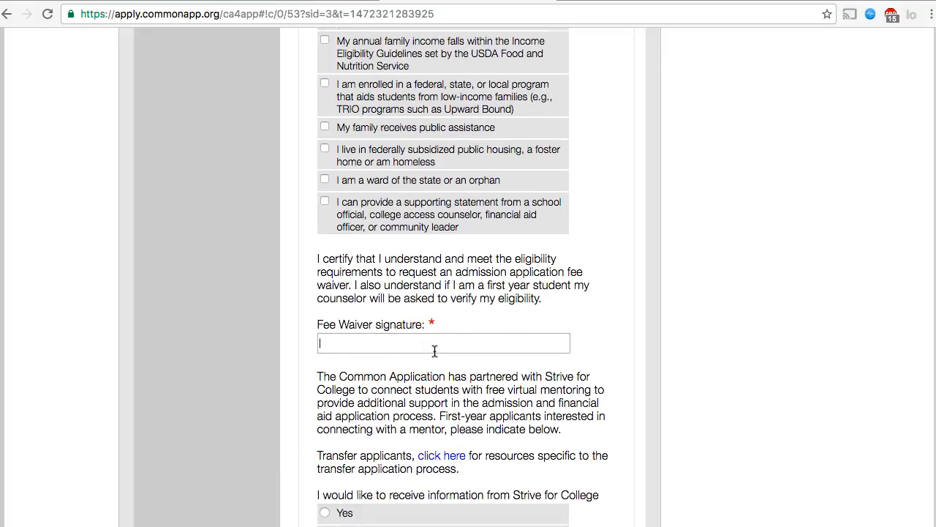
scroll(435, 351, down, 3)
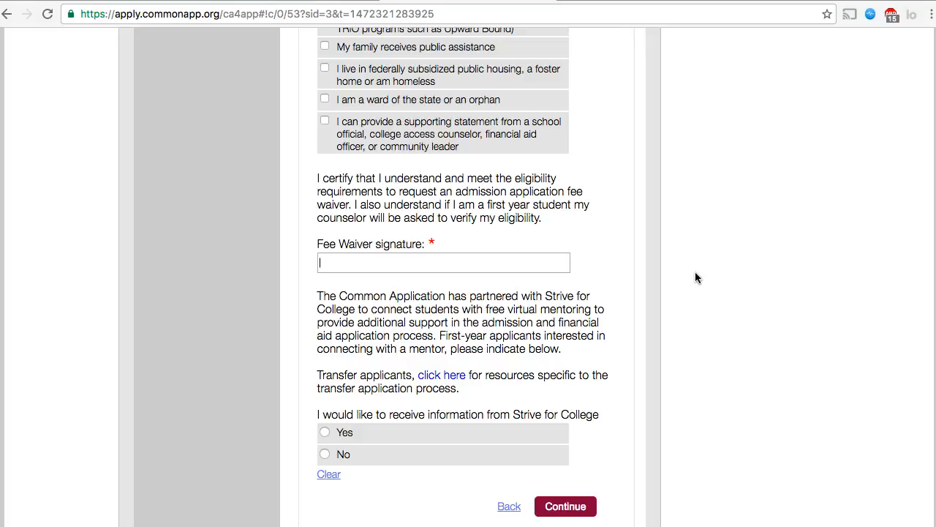
scroll(695, 277, up, 8)
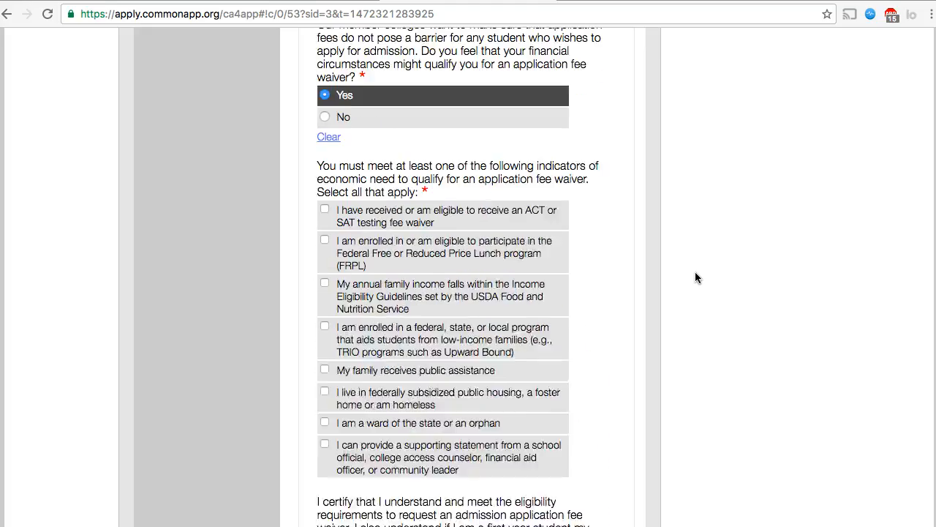
scroll(695, 277, up, 3)
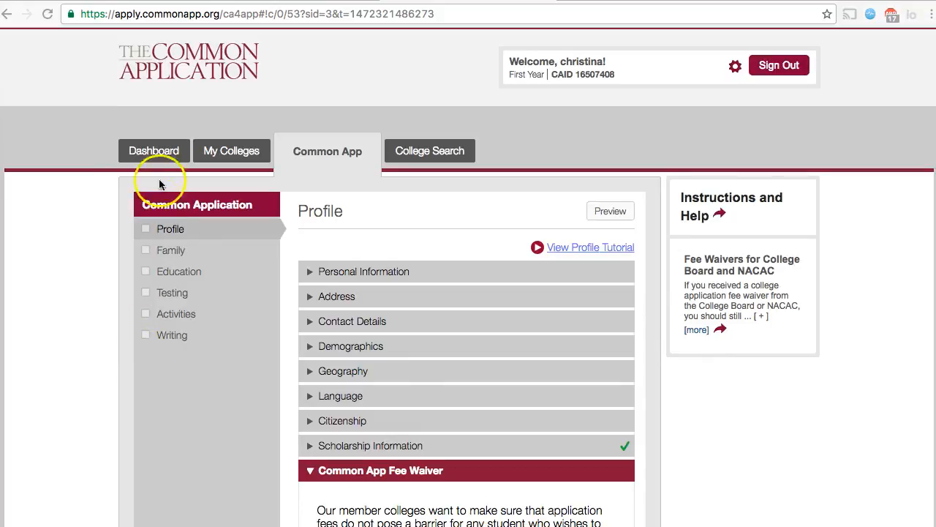
Switch from the Profile page back to the Dashboard tab
click(148, 149)
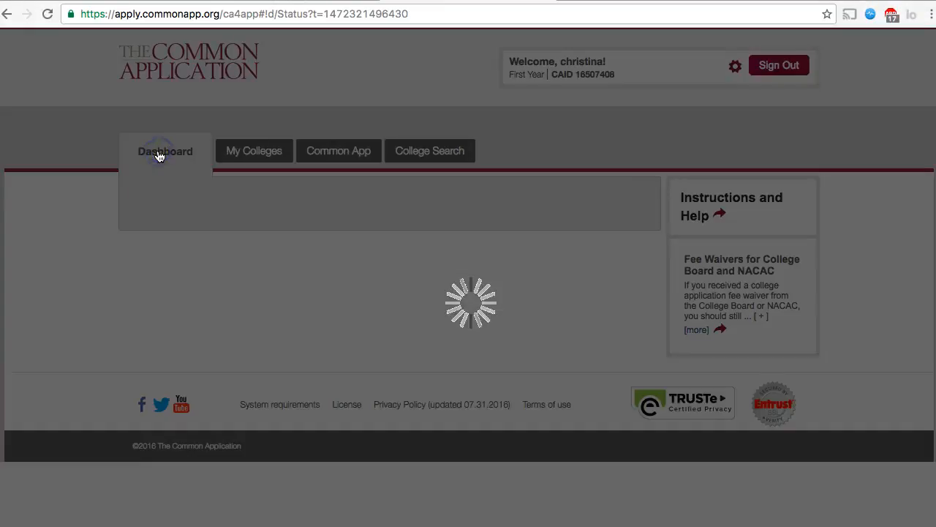